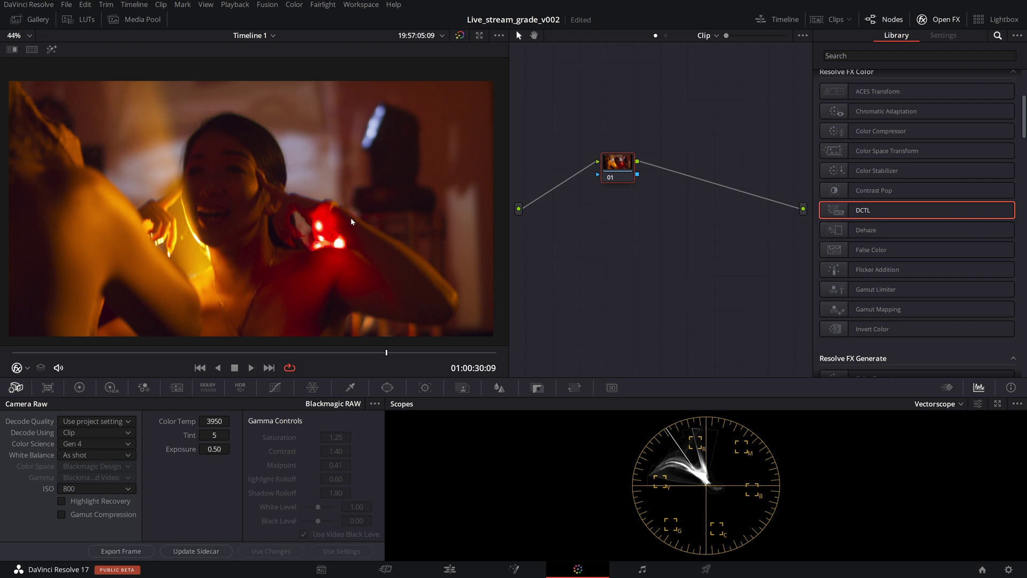
Step: Check the colour management settings, then reposition grade node 01 and label it 'desat'
key("shift+9")
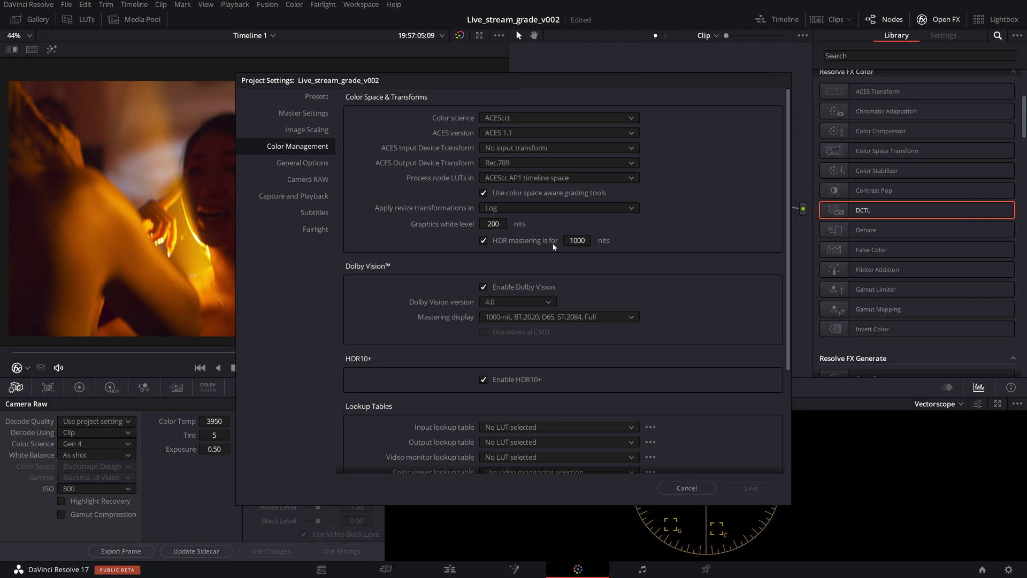
left_click(687, 488)
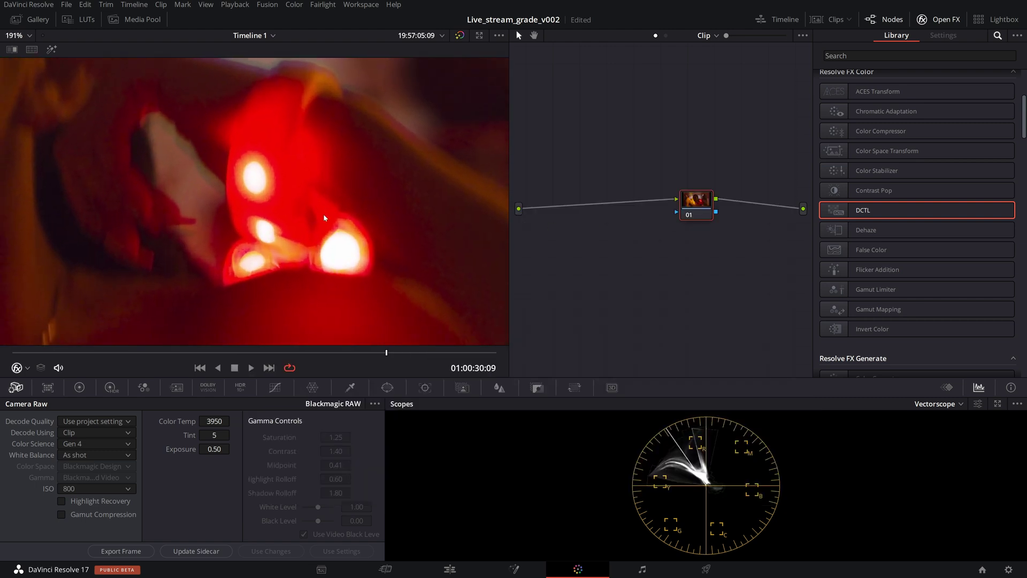
scroll(289, 246, "up", 3)
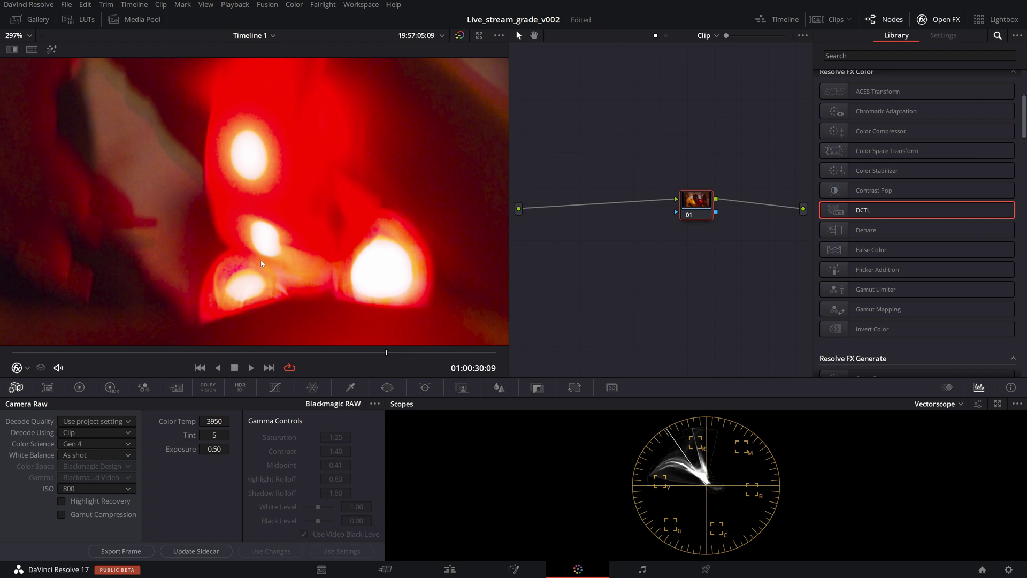
scroll(251, 236, "up", 2)
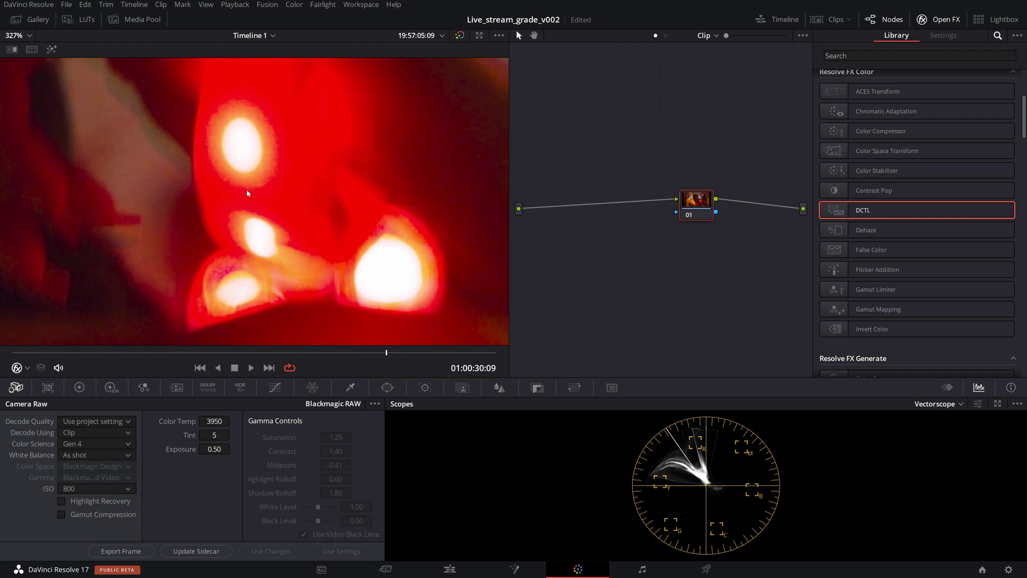
scroll(252, 225, "up", 2)
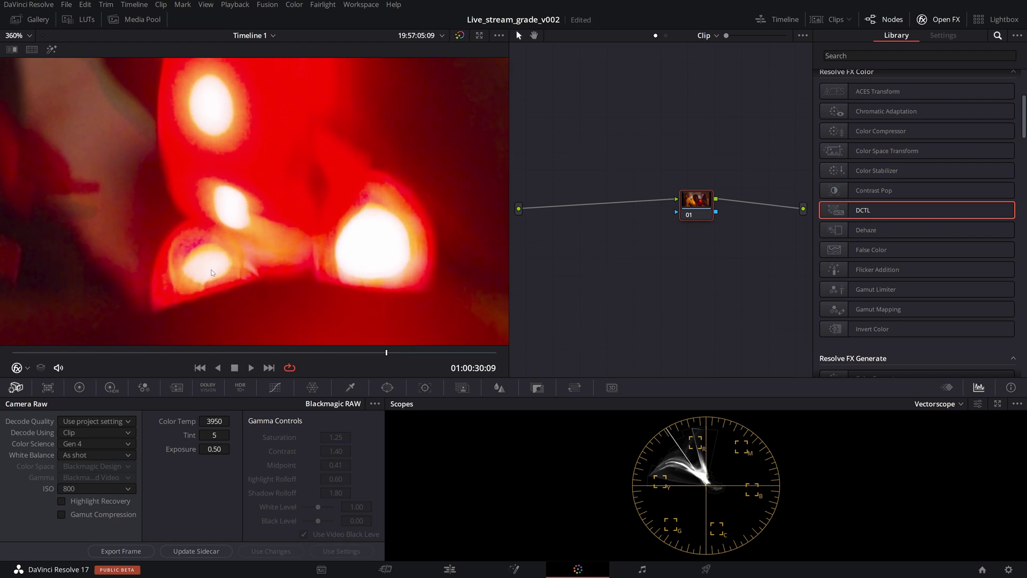
scroll(300, 241, "up", 3)
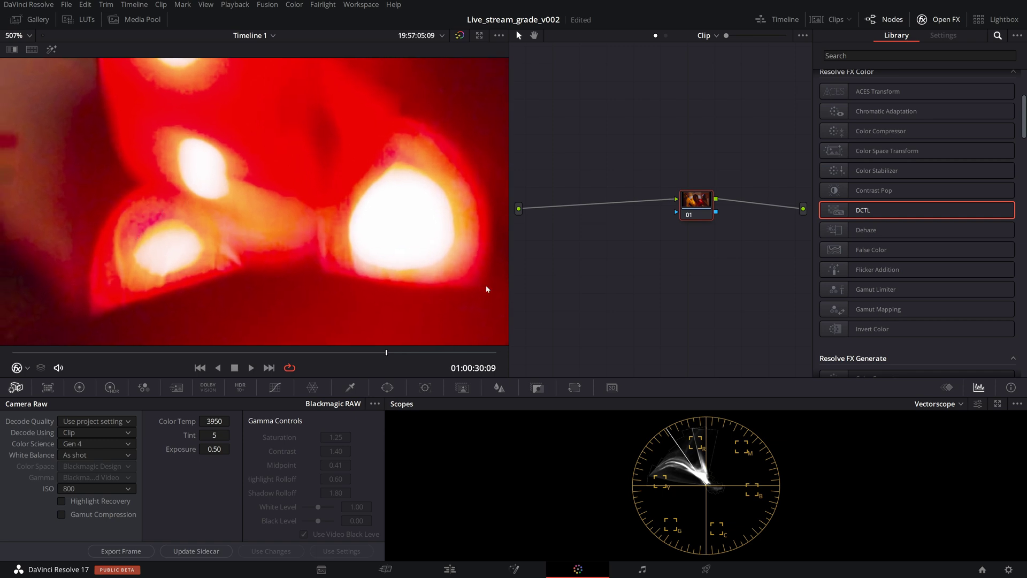
left_click_drag(694, 206, 683, 193)
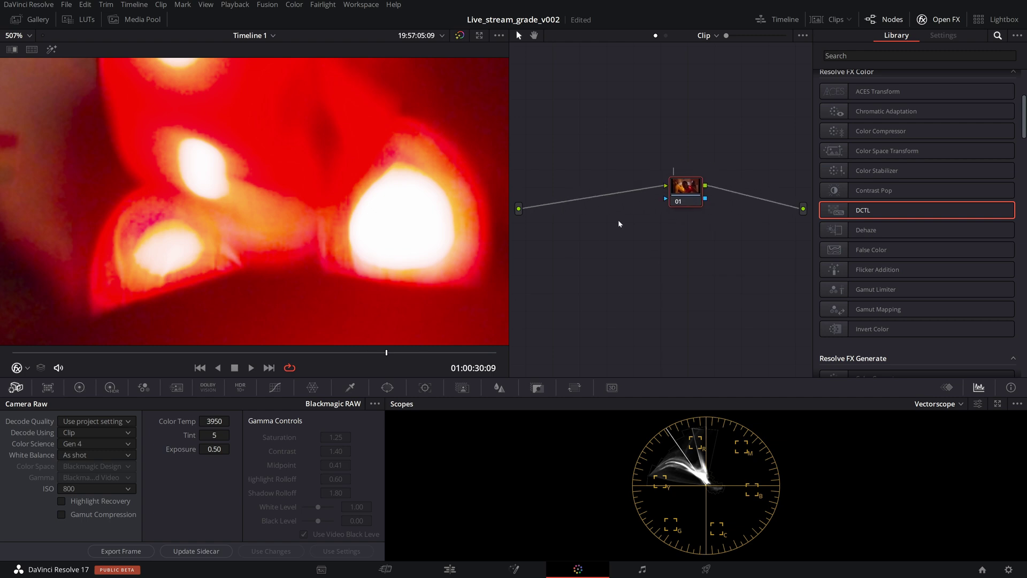
type("desat")
key("Return")
Step: Drag saturation to zero in the Primaries Color Wheels so the clip turns greyscale
left_click(79, 389)
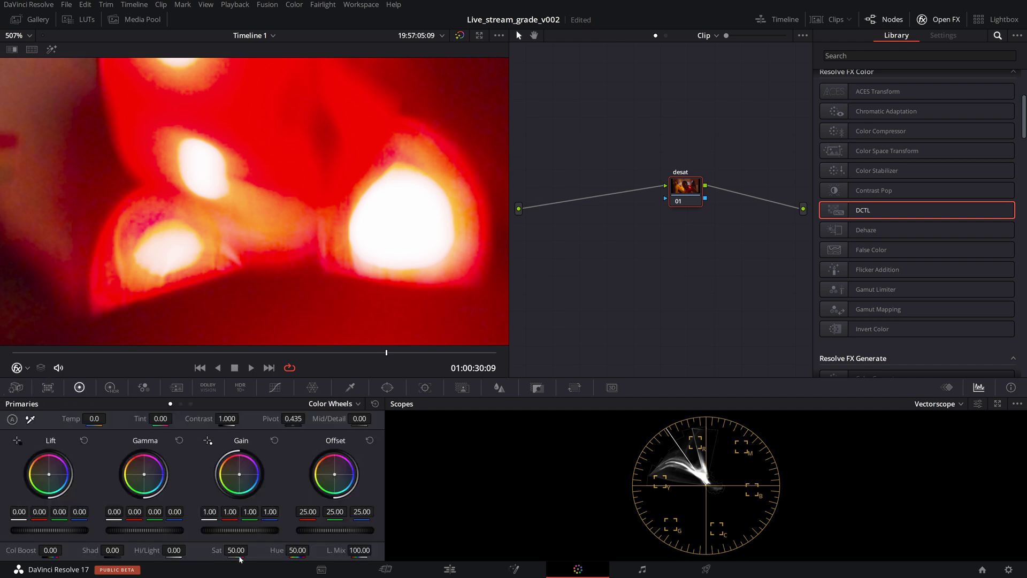
left_click_drag(236, 550, 214, 550)
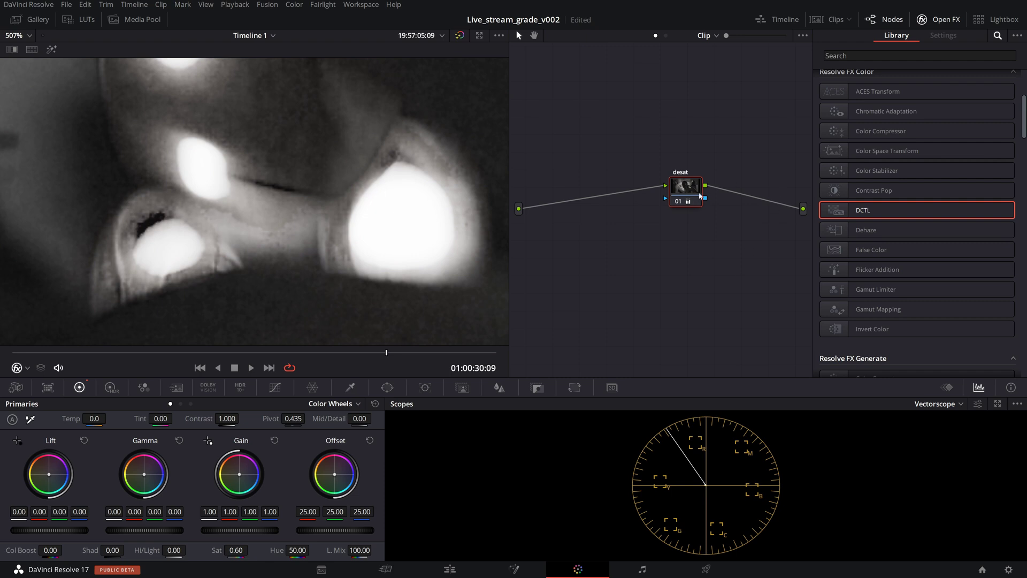
left_click_drag(699, 196, 678, 188)
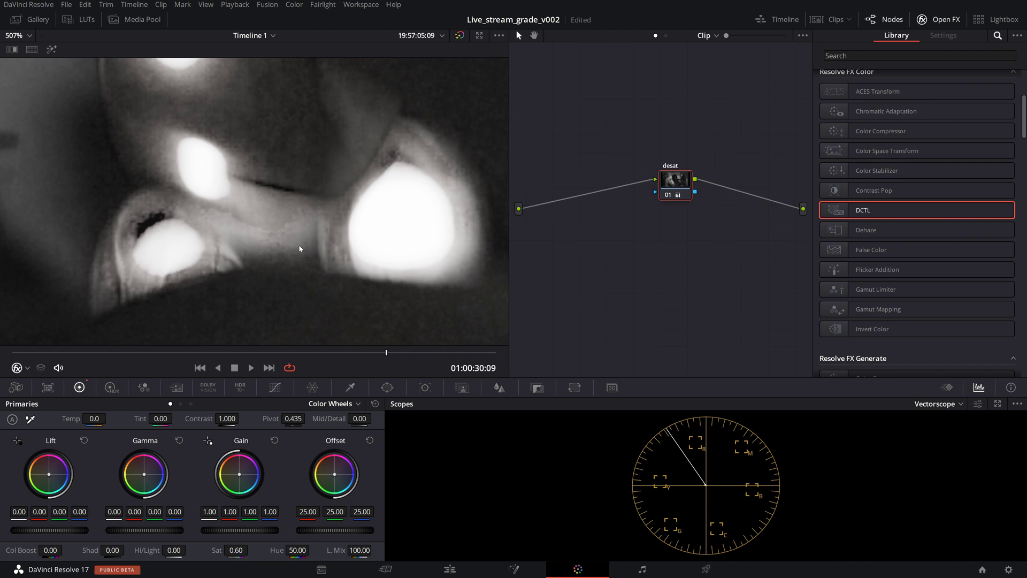
scroll(300, 248, "left", 3)
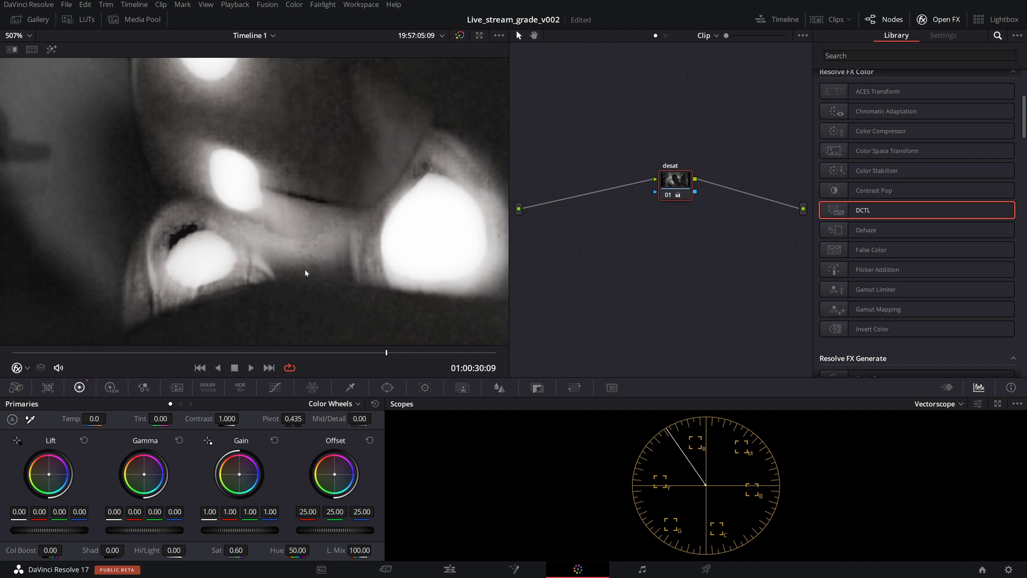
scroll(214, 253, "down", 10)
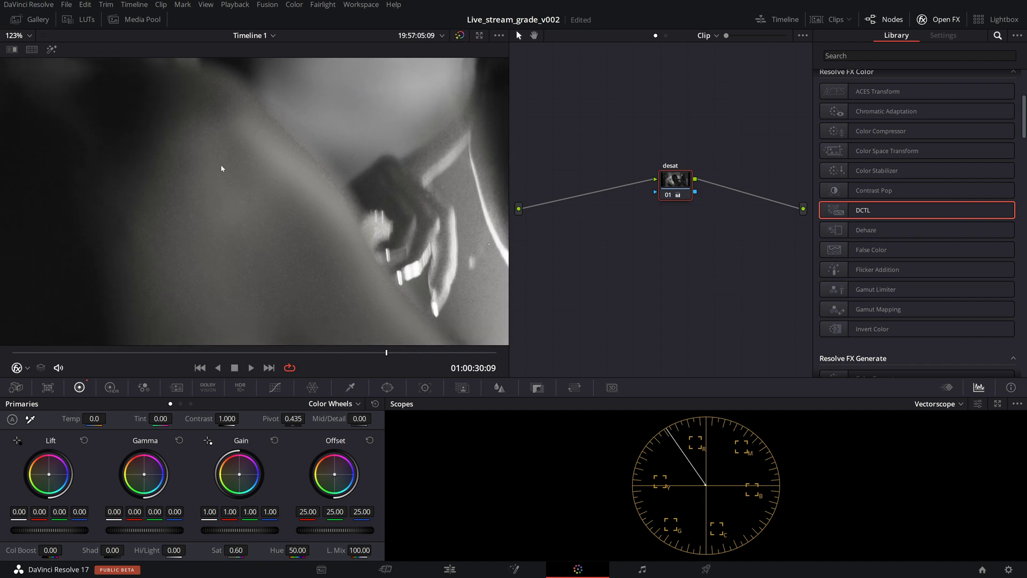
scroll(282, 274, "up", 5)
scroll(295, 276, "up", 3)
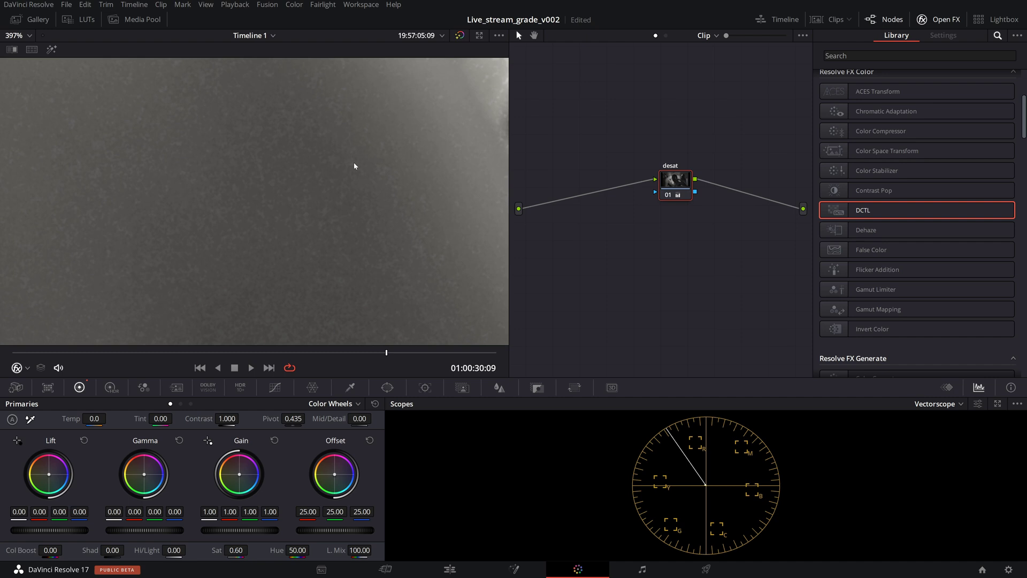
Step: Add a serial node before desat and tick Gamut Compression in the Camera Raw palette
key("shift+z")
key("shift+s")
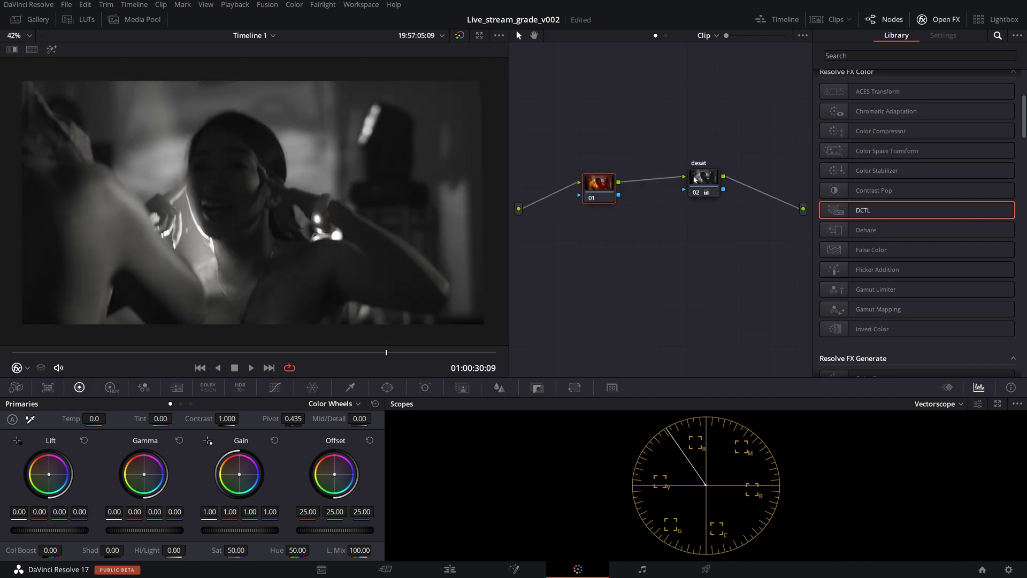
left_click(16, 387)
scroll(306, 217, "up", 5)
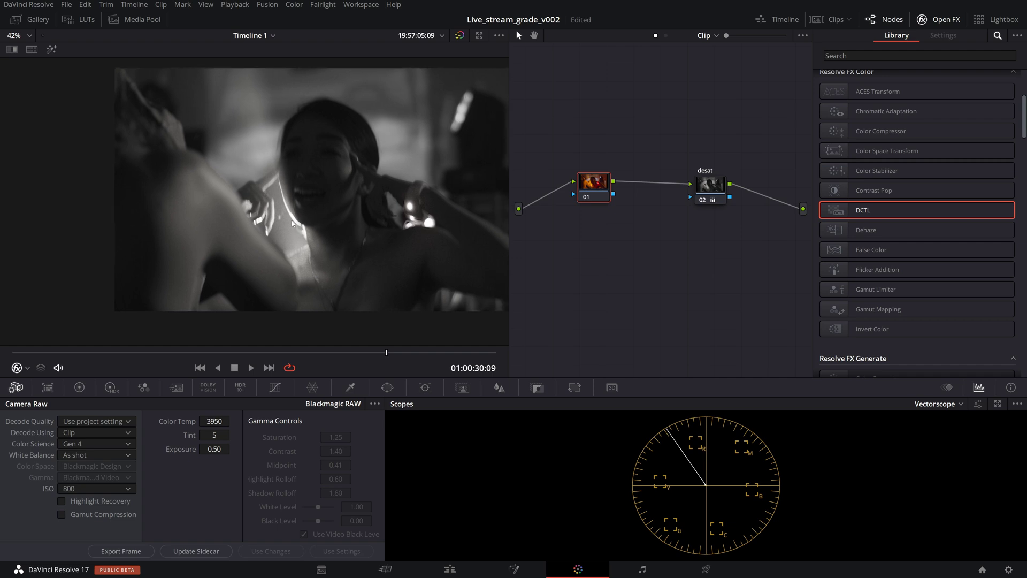
scroll(268, 184, "up", 2)
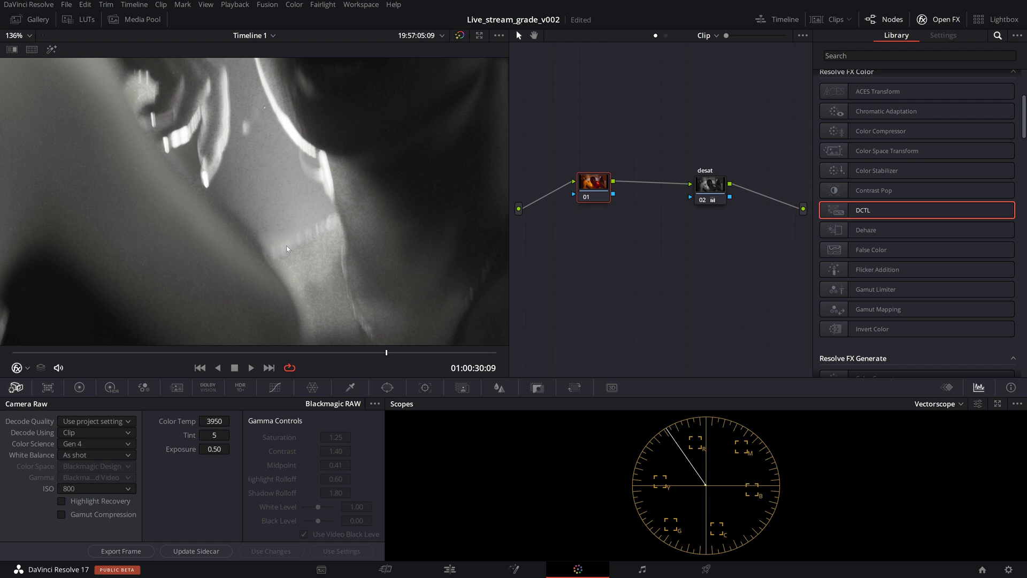
left_click(62, 514)
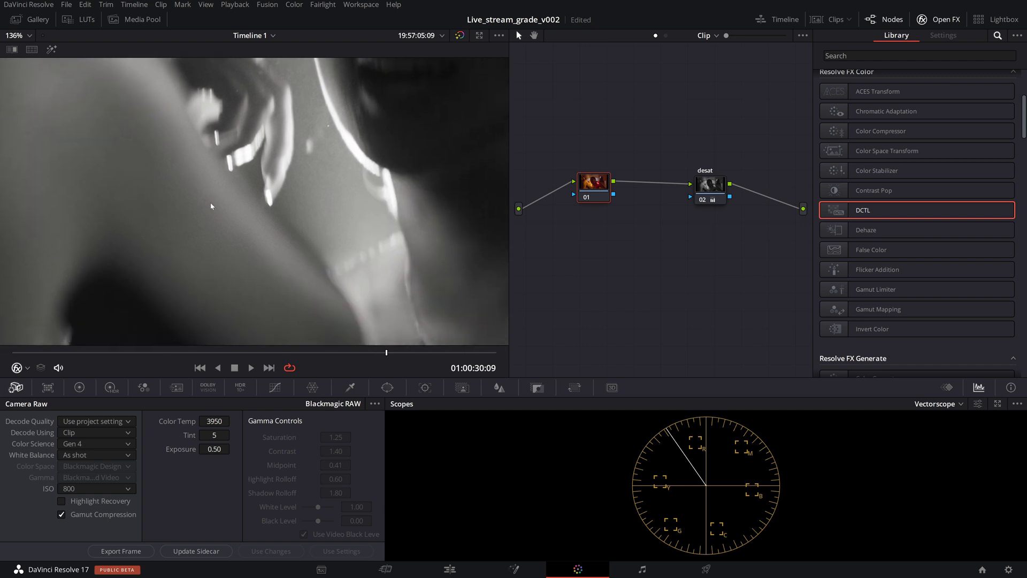
Step: Toggle Gamut Compression off and on to compare, leaving it enabled
scroll(322, 191, "up", 4)
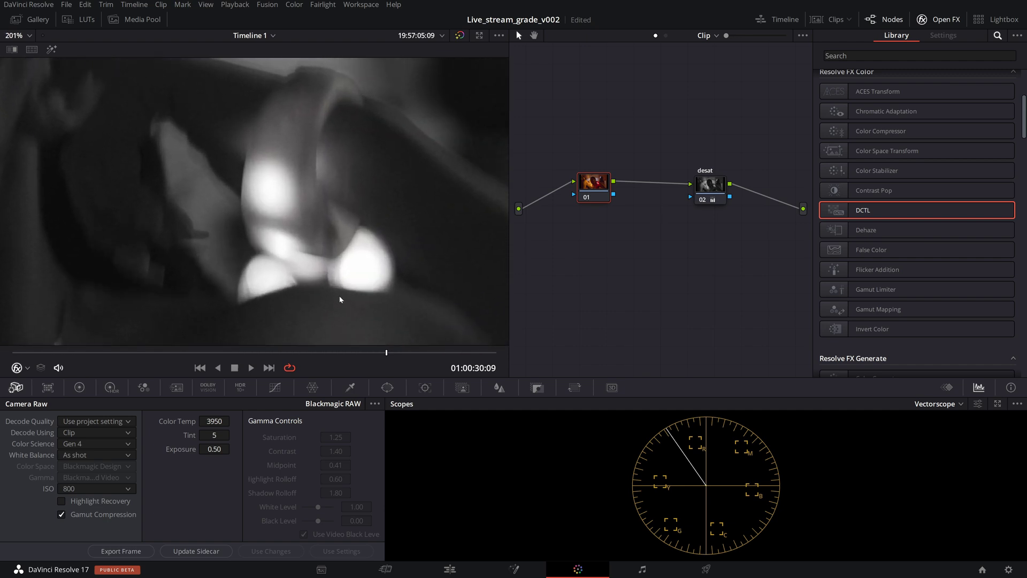
scroll(316, 204, "up", 3)
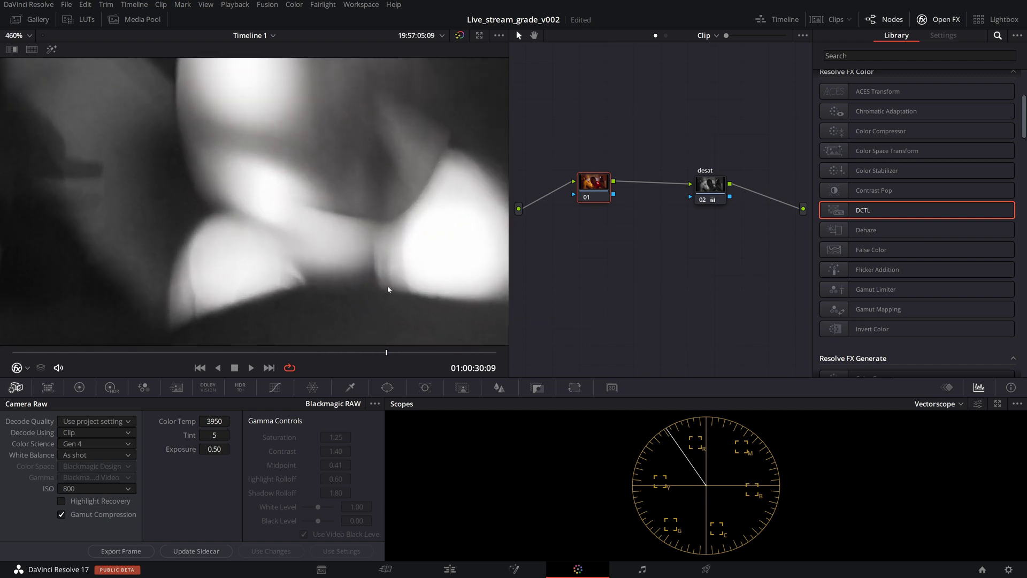
scroll(289, 261, "down", 2)
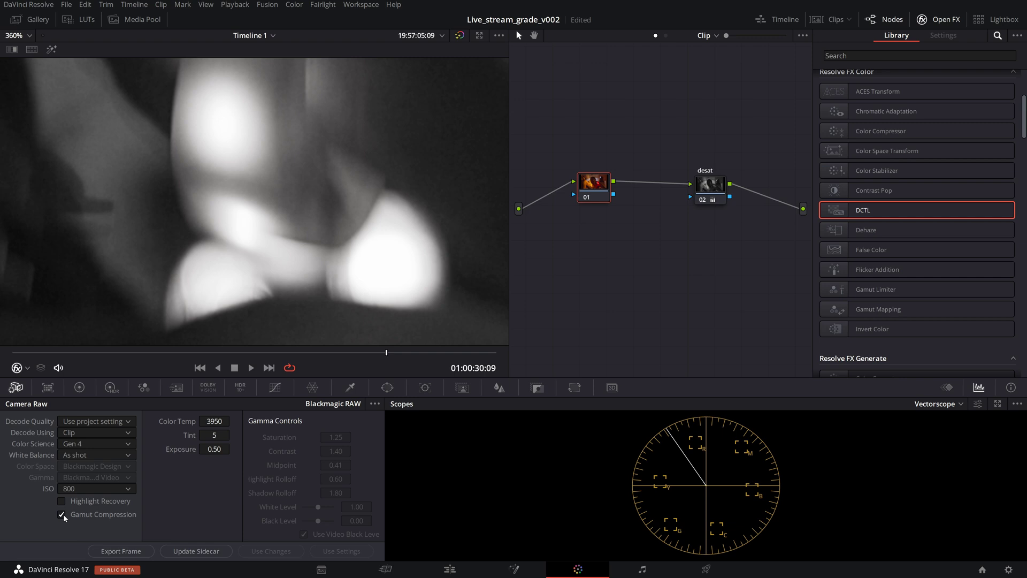
left_click(61, 515)
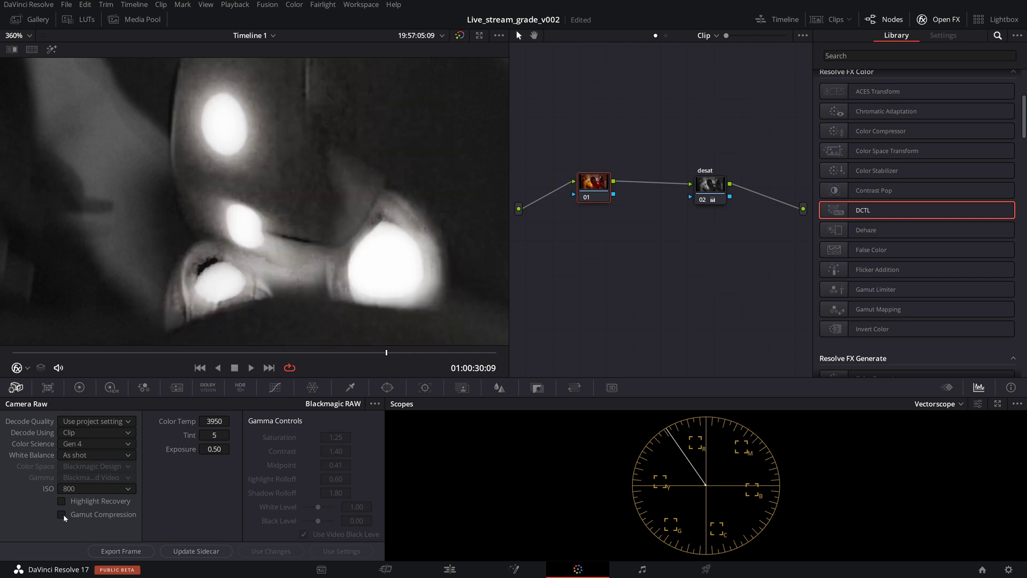
left_click(62, 515)
left_click(61, 514)
left_click(62, 515)
left_click(61, 515)
left_click(61, 515)
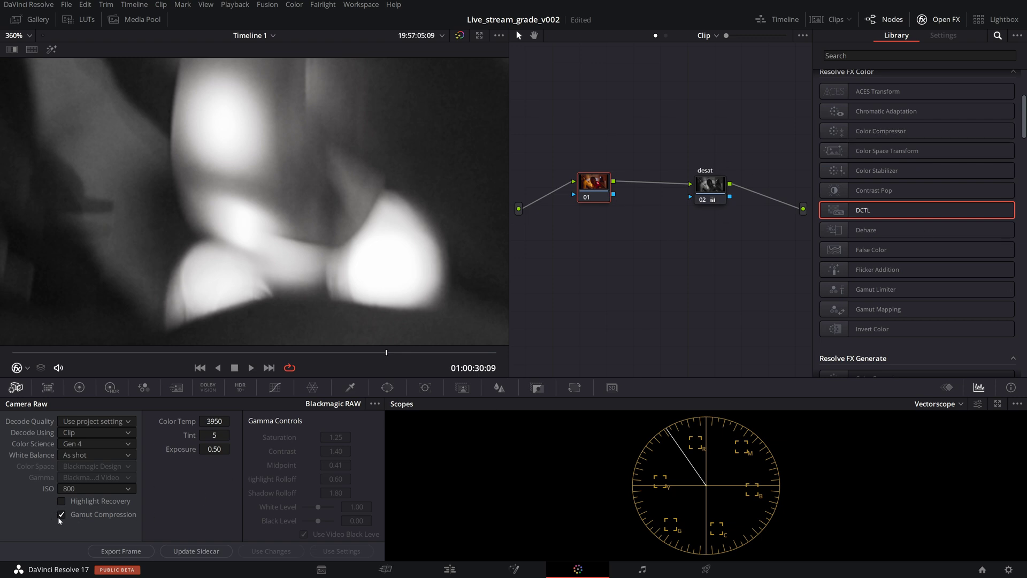
Step: Bypass the desat node and toggle Gamut Compression to compare the red LED colours
left_click(712, 188)
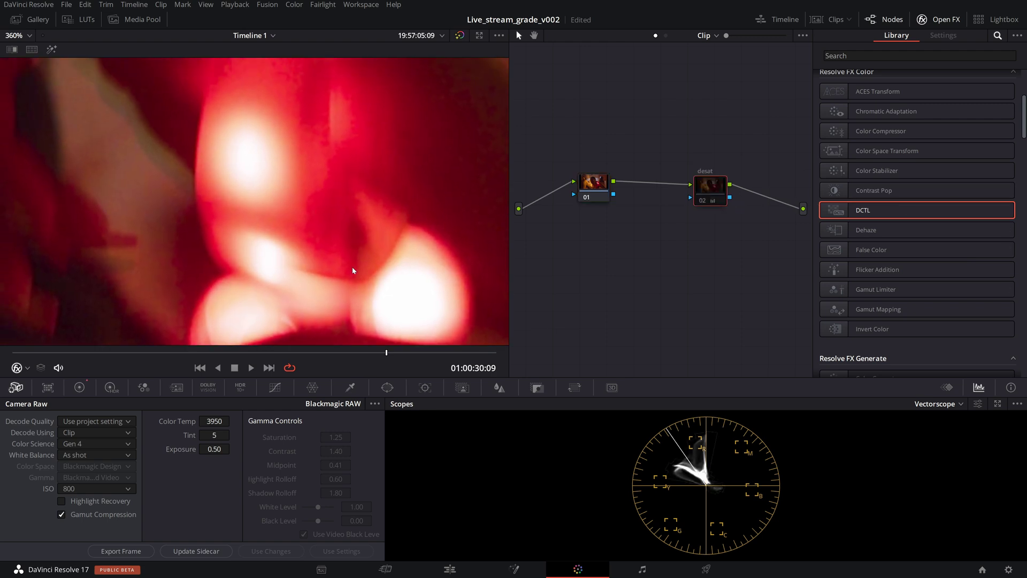
scroll(352, 266, "down", 2)
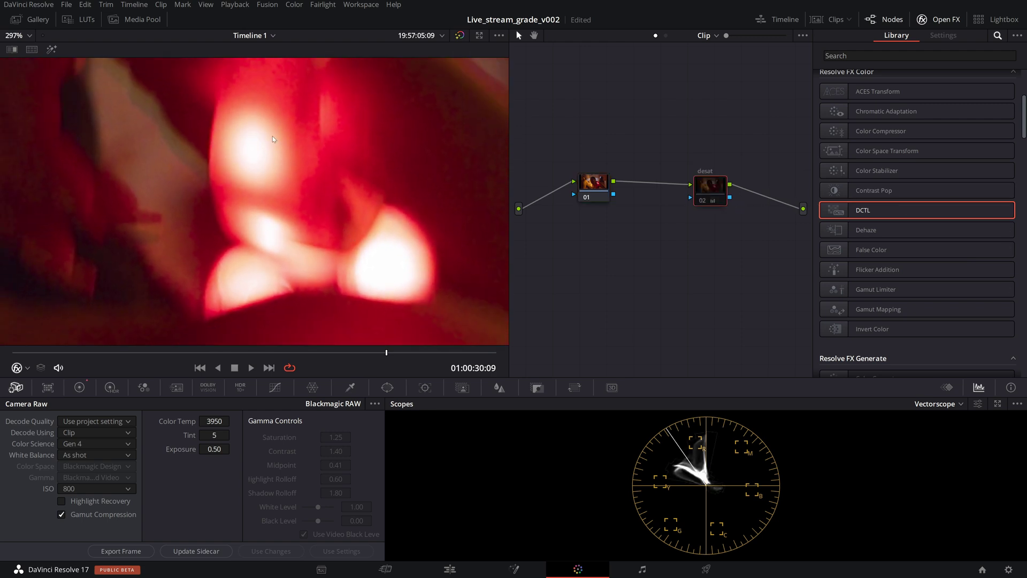
left_click(62, 515)
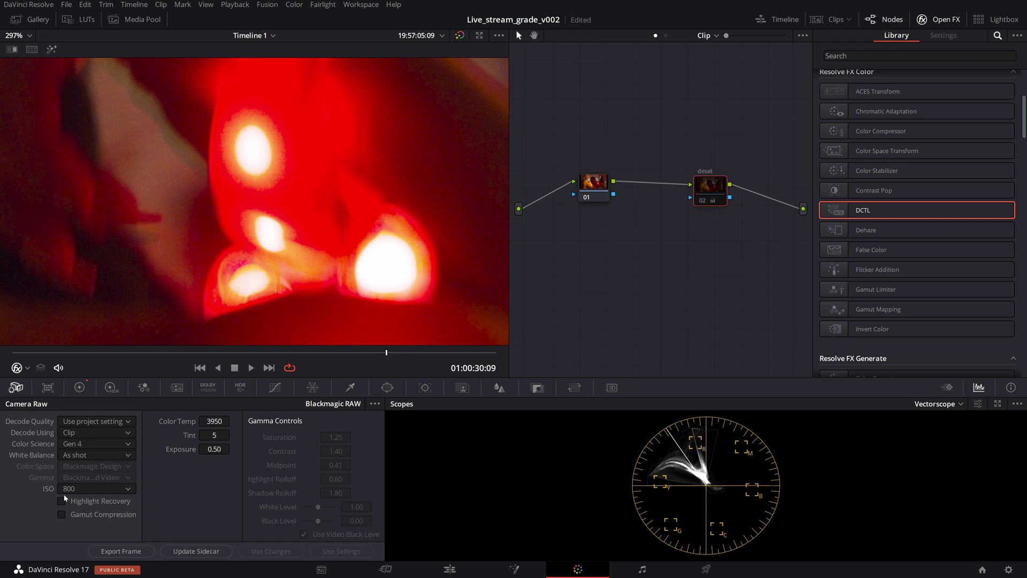
left_click(61, 515)
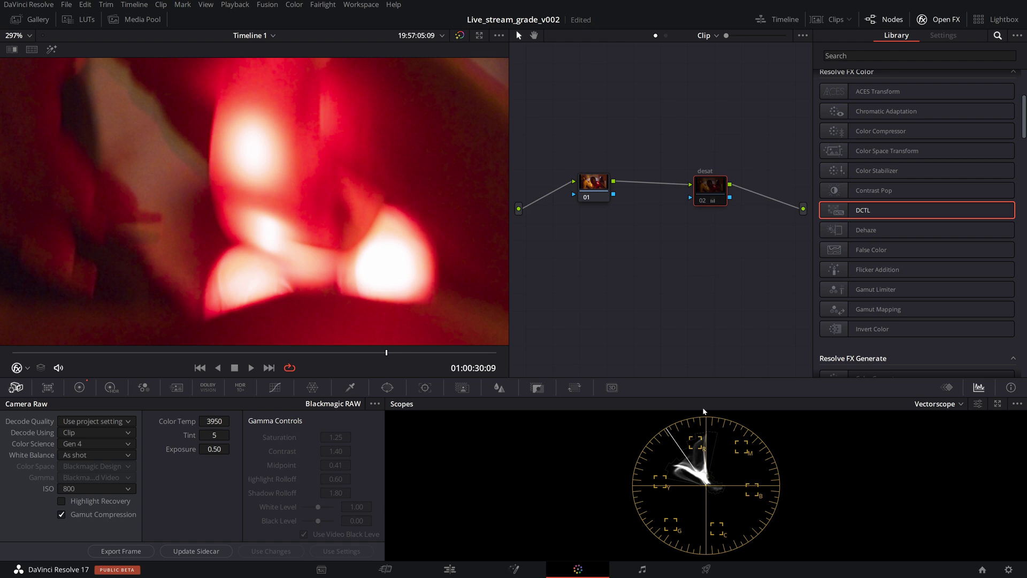
left_click(61, 514)
left_click(62, 515)
left_click(62, 516)
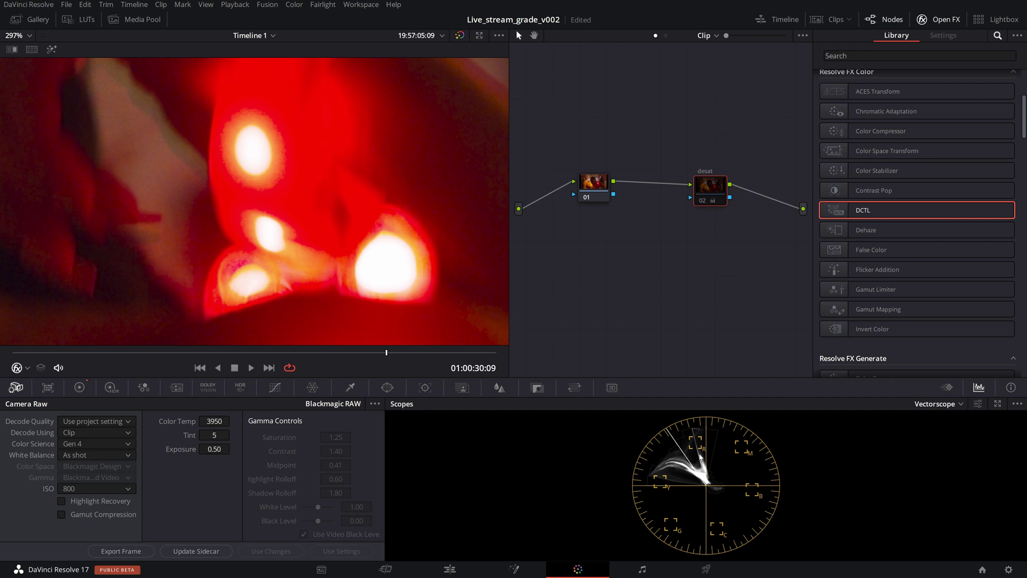
Step: Flick Gamut Compression repeatedly to compare highlights, finally leaving it unchecked
left_click(61, 515)
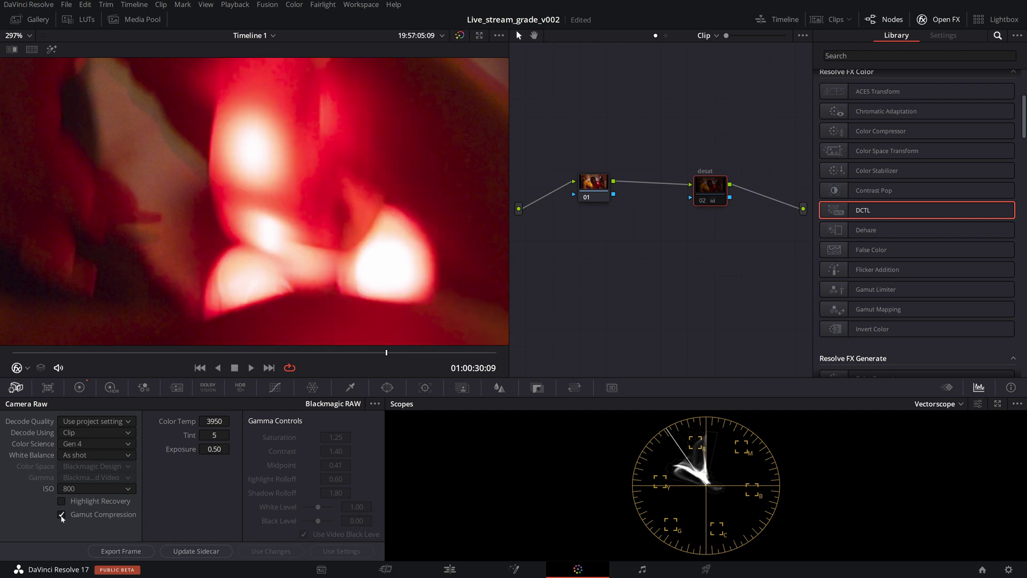
left_click(62, 515)
left_click(62, 515)
left_click(62, 515)
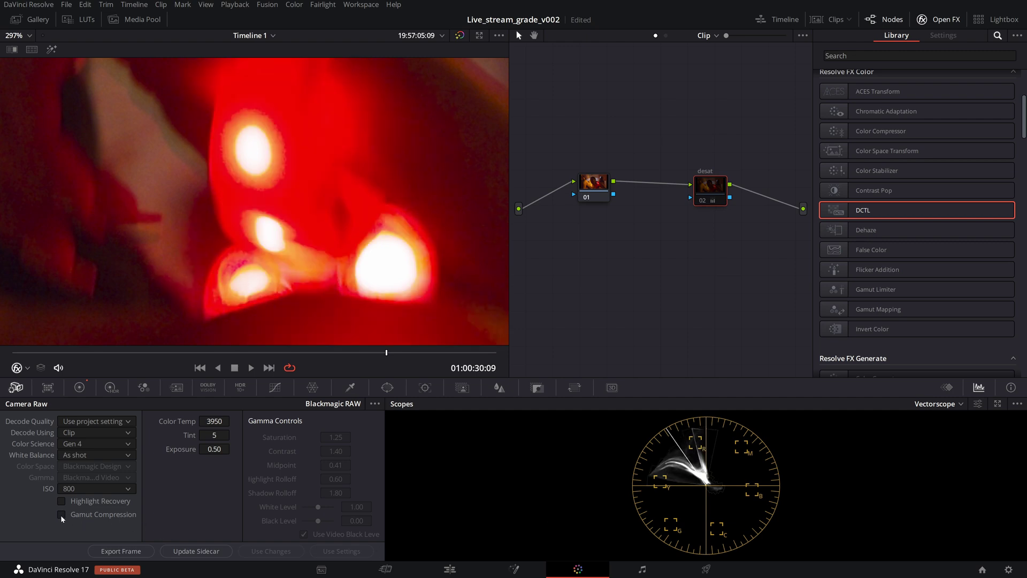
left_click(62, 514)
left_click(61, 515)
left_click(62, 514)
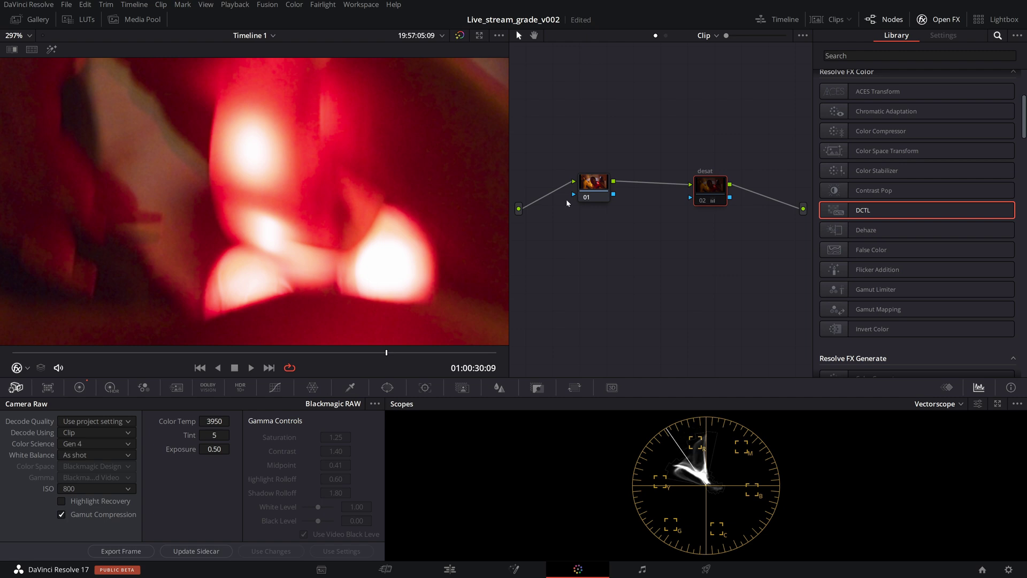
scroll(207, 224, "down", 1)
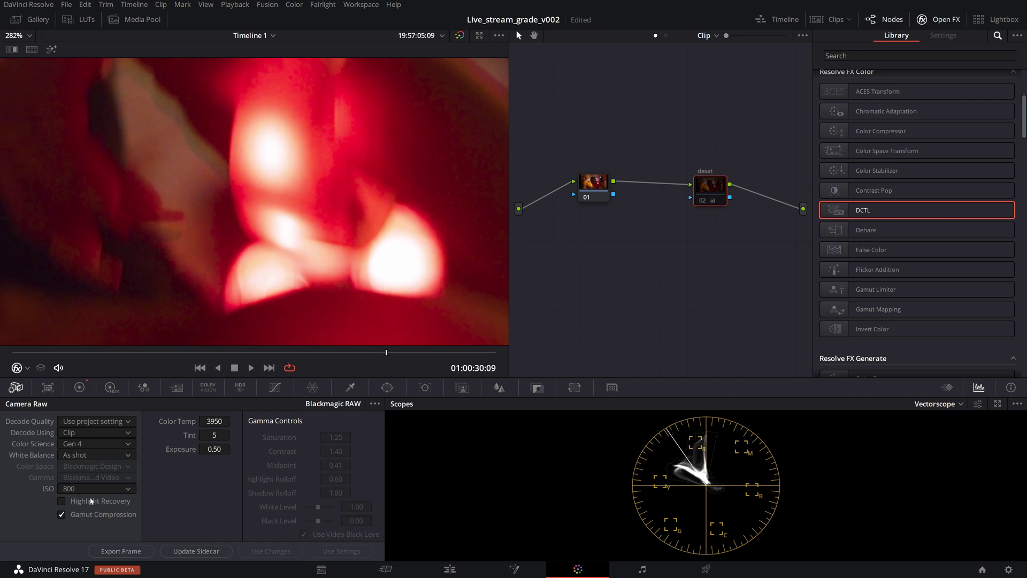
left_click(62, 514)
Step: Select node 01 for the next correction
scroll(444, 277, "down", 5)
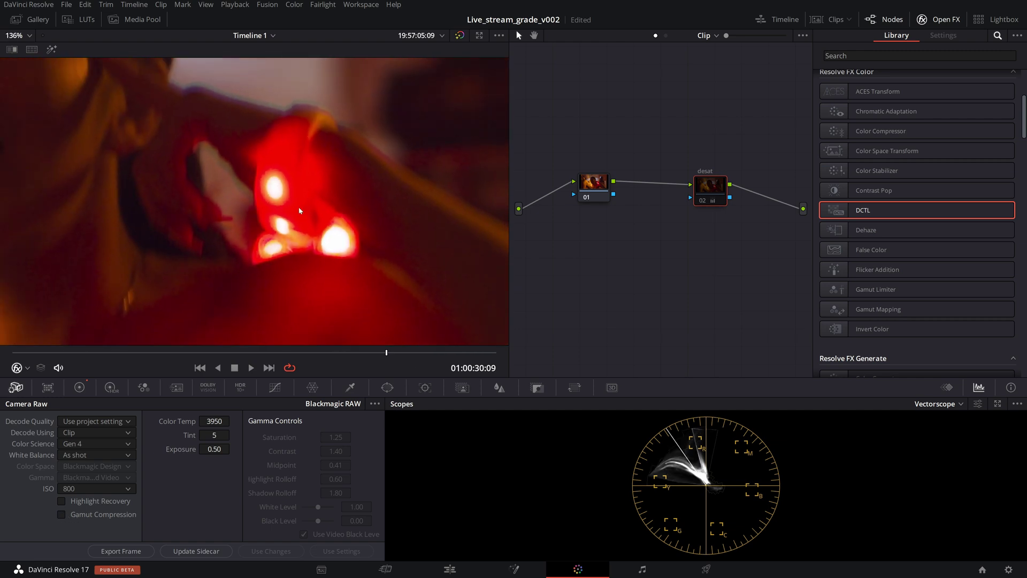
scroll(444, 277, "down", 6)
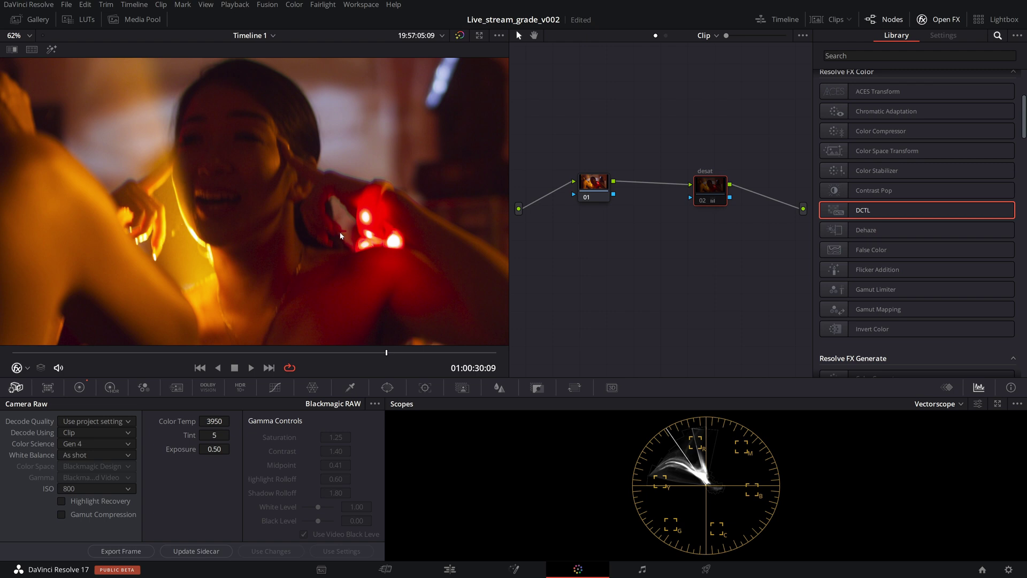
scroll(260, 217, "up", 1)
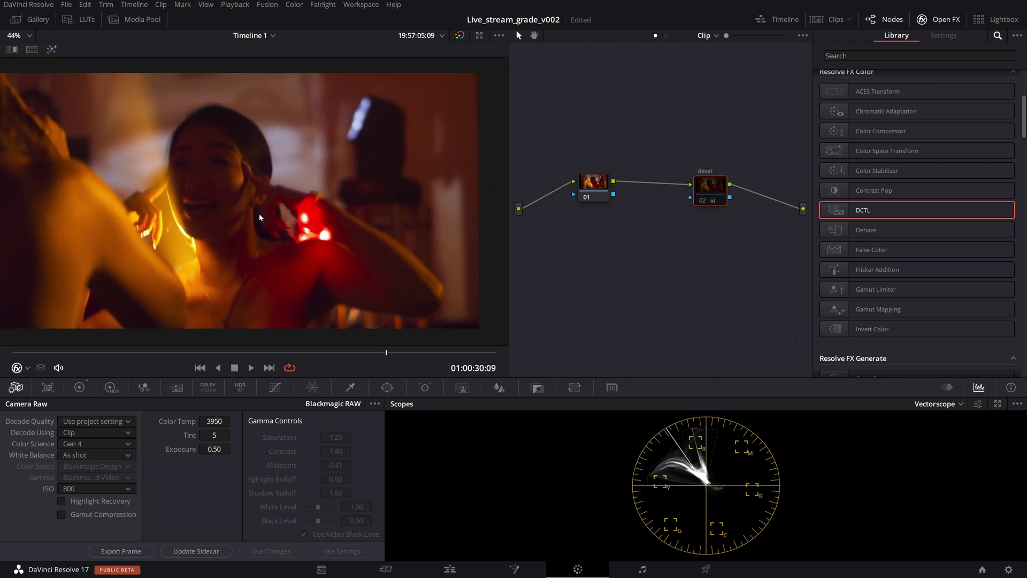
left_click(606, 186)
Step: Apply the LMT Neon Suppression LUT to node 01 and review the colour management settings
left_click(93, 22)
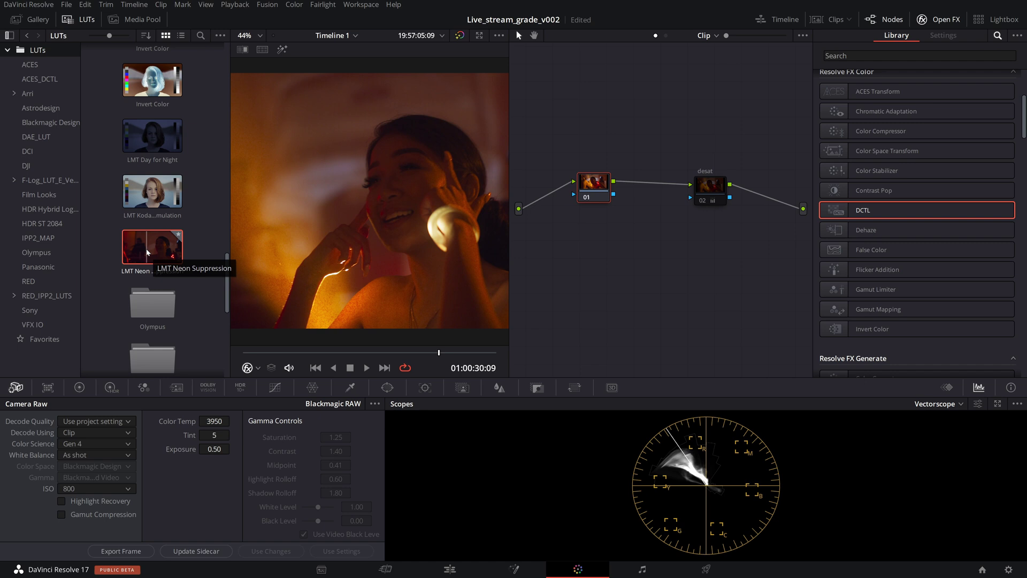
left_click_drag(156, 255, 592, 185)
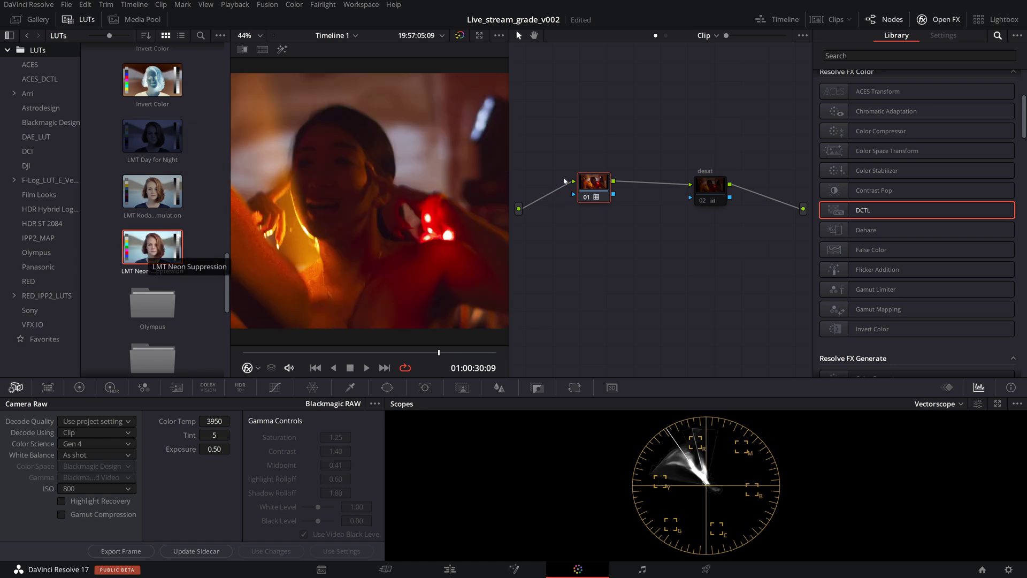
left_click(79, 19)
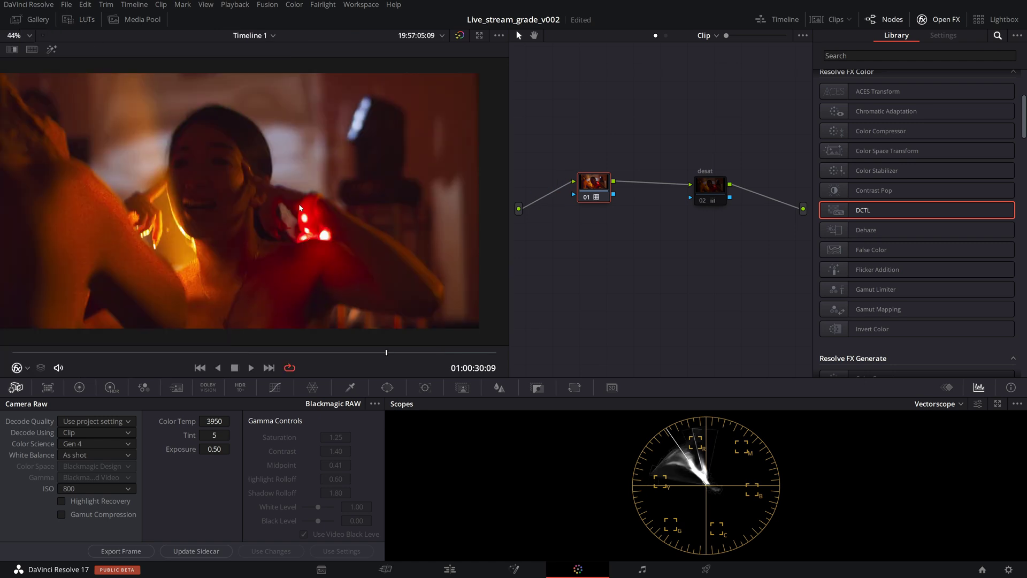
left_click(1009, 569)
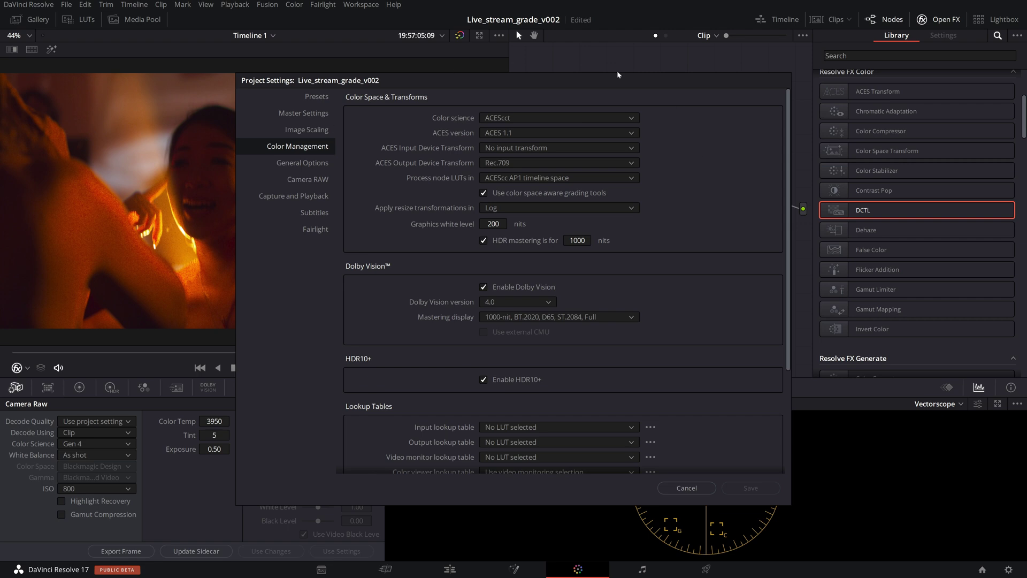
left_click(684, 488)
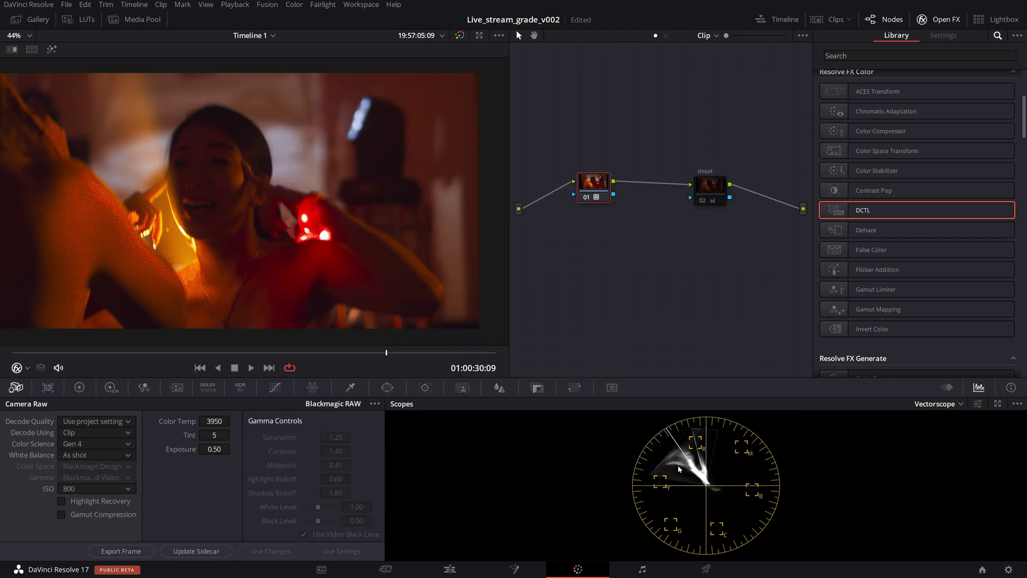
Step: Set node 01's LUT Processing Mode to ACES AP0 linear
right_click(588, 185)
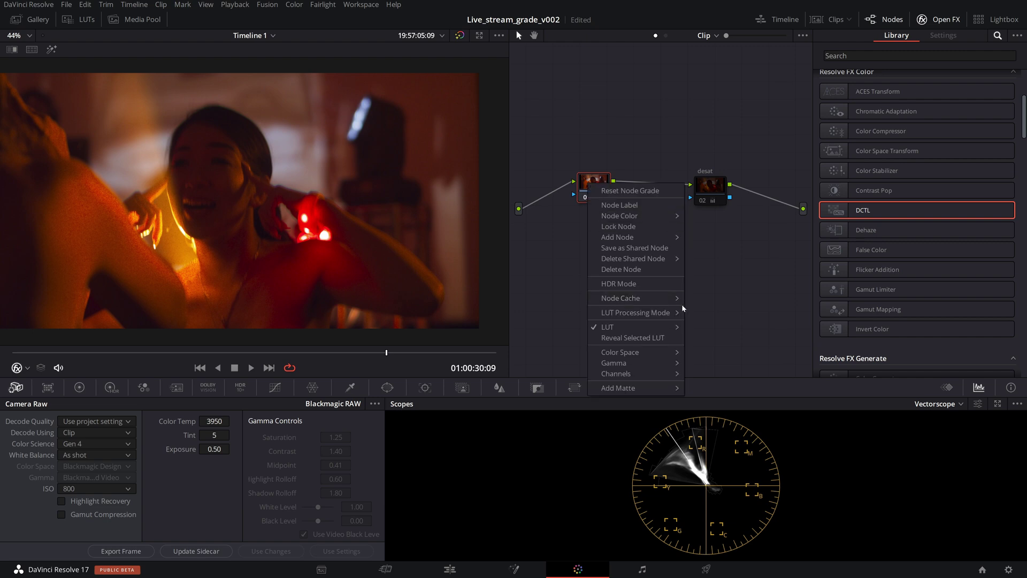
mouse_move(625, 312)
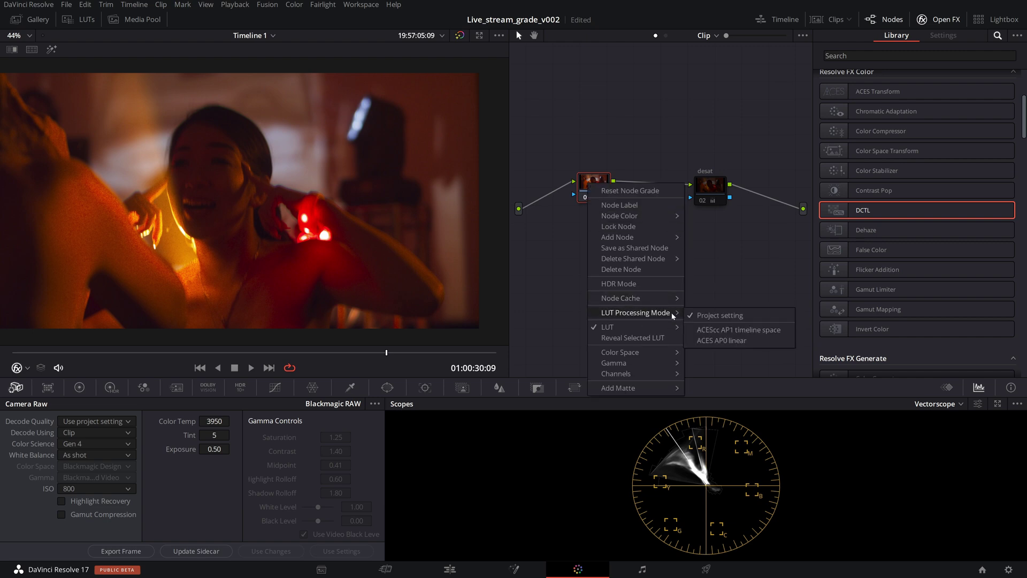
left_click(731, 341)
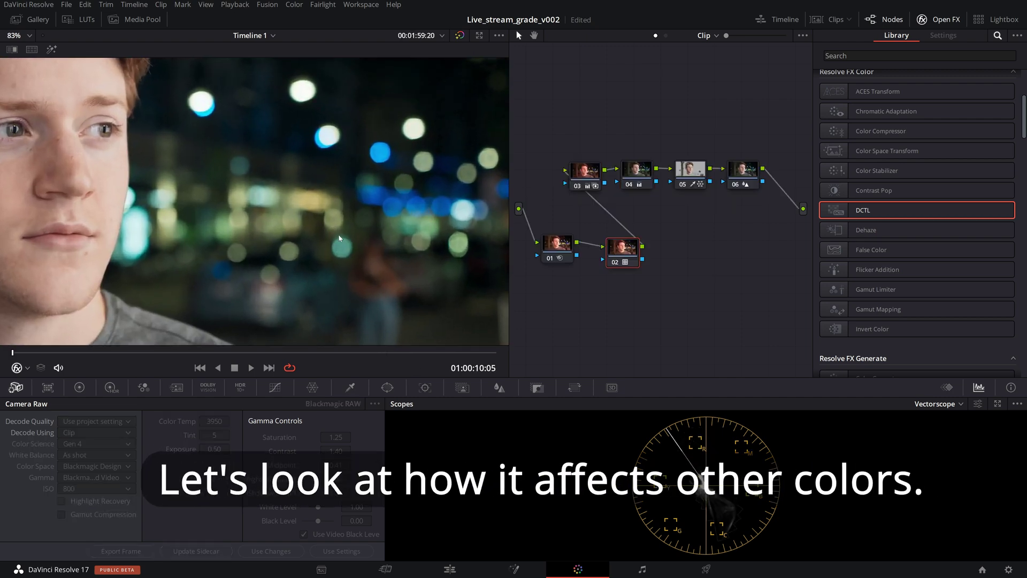
Step: Disable node 02 on the bokeh portrait and fit the whole shot in the viewer
scroll(211, 222, "up", 4)
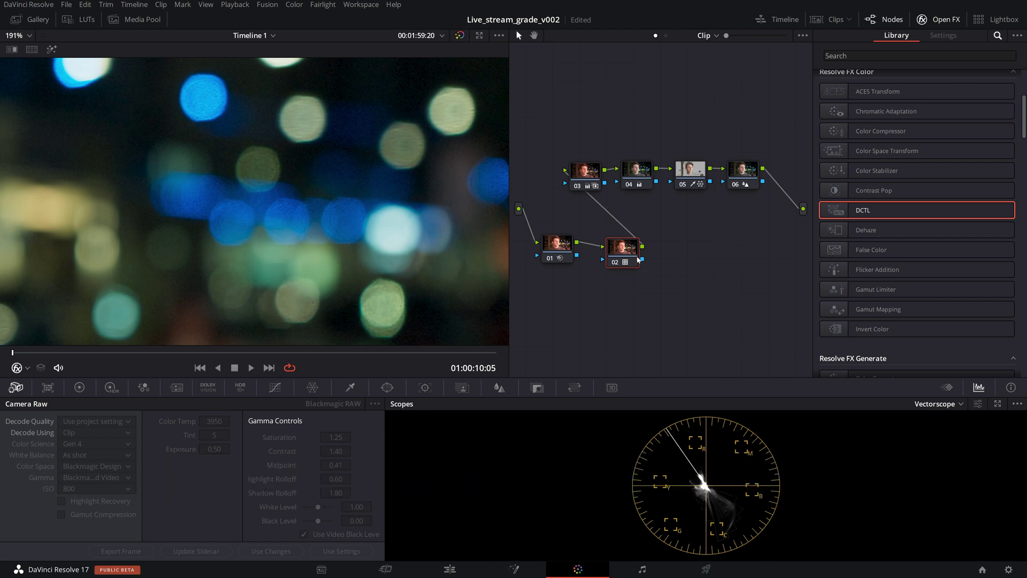
key("ctrl+d")
key("ctrl+d")
key("ctrl+d")
key("ctrl+d")
key("ctrl+d")
key("ctrl+d")
key("ctrl+d")
key("ctrl+d")
key("ctrl+d")
key("ctrl+d")
key("ctrl+d")
key("ctrl+d")
scroll(159, 203, "down", 5)
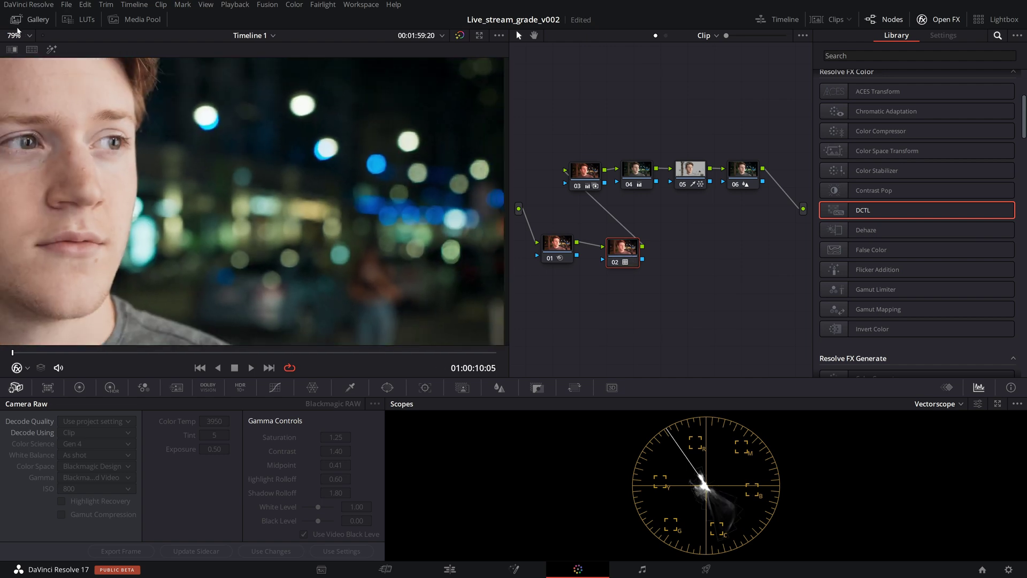
left_click(19, 35)
left_click(12, 54)
Step: Toggle node 02 on and off to compare, then scrub back to the red neon clip
key("ctrl+d")
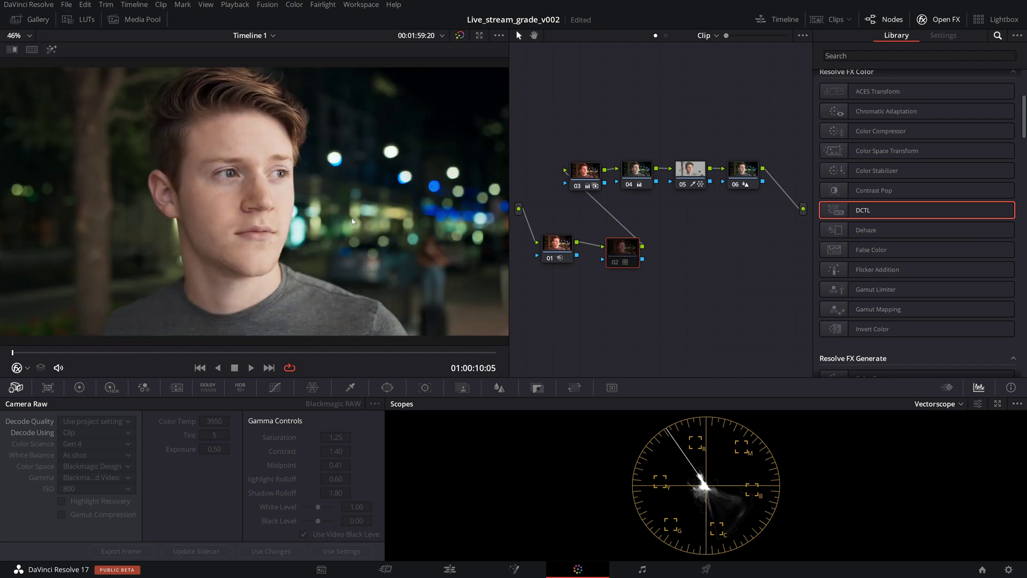
key("ctrl+d")
key("ctrl+d")
key("ctrl+d")
key("ctrl+d")
key("ctrl+d")
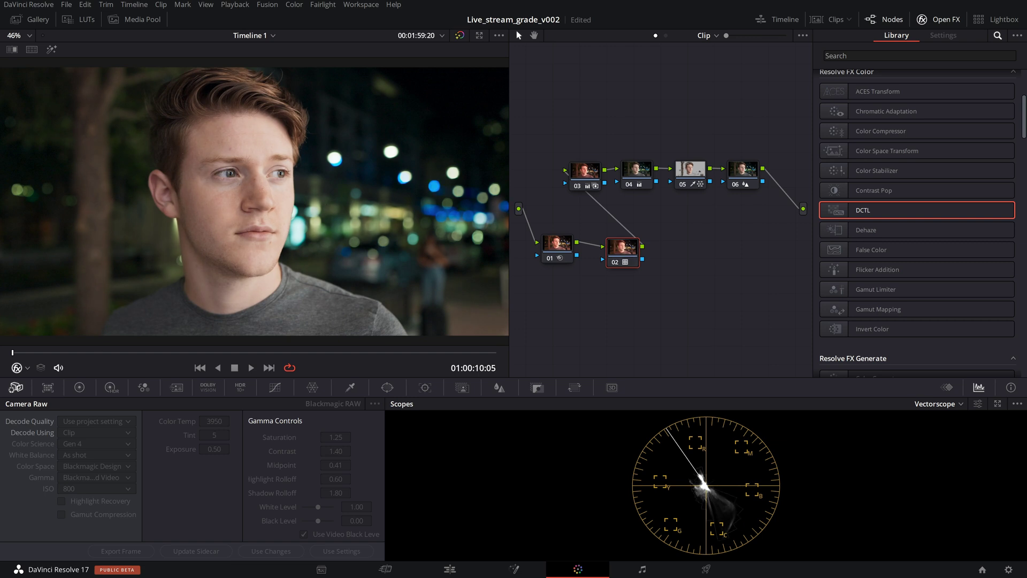
key("ctrl+d")
key("ctrl+d")
key("ctrl+d")
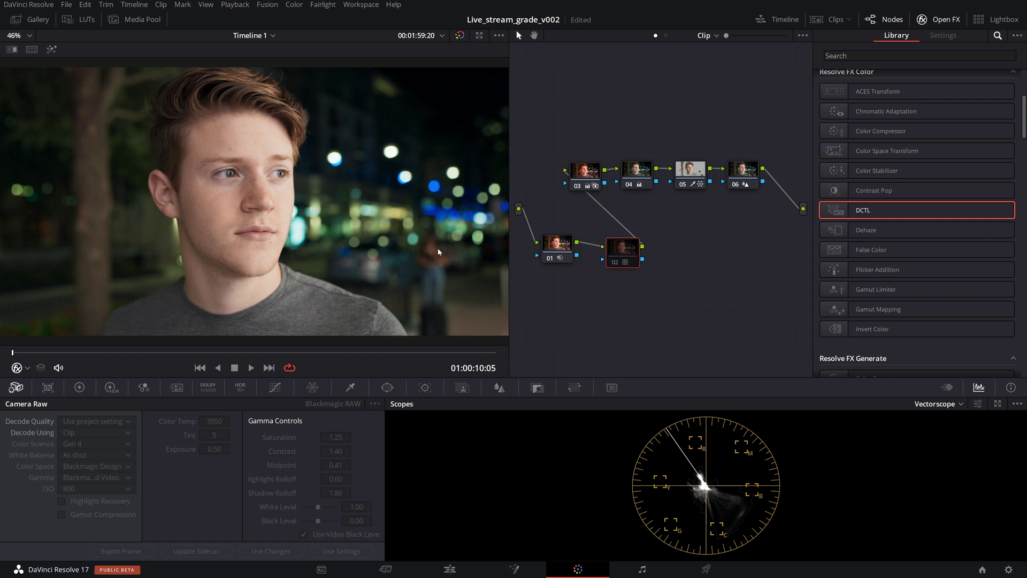
key("ctrl+d")
key("ctrl+d")
left_click_drag(80, 352, 60, 374)
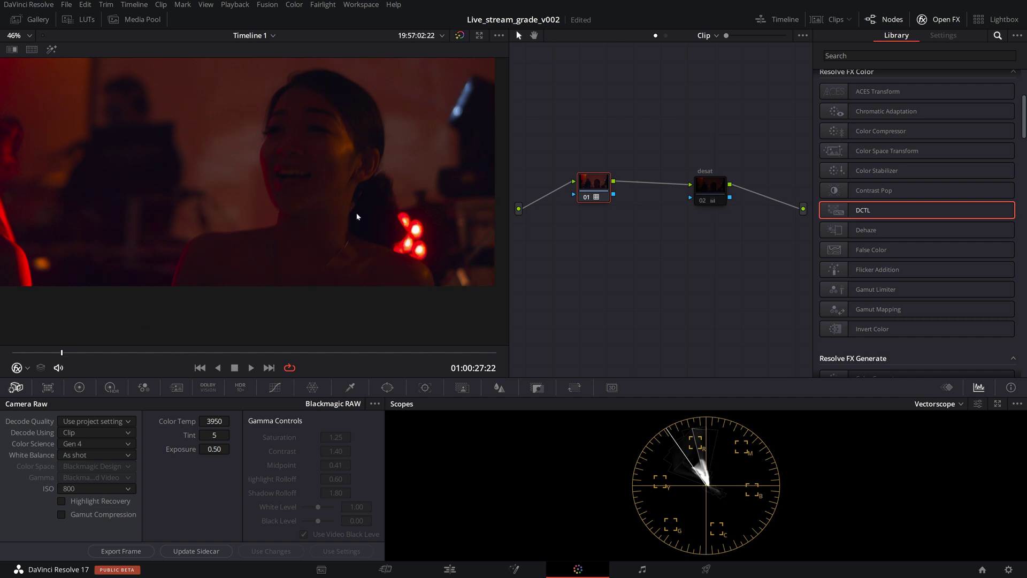
Step: Zoom the viewer into the red LED lights and re-enable node 02 'desat' with Ctrl+D
scroll(273, 211, "up", 3)
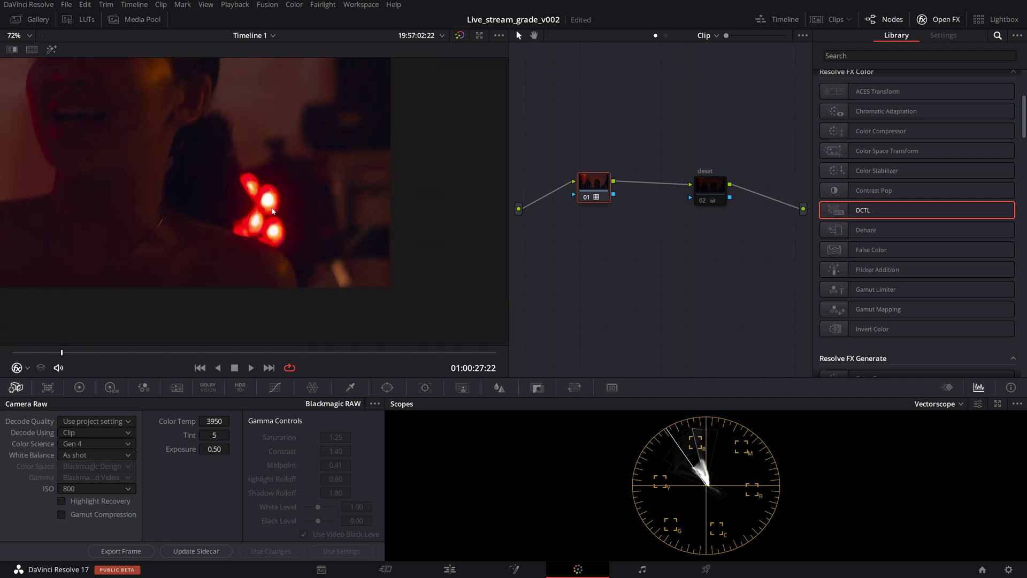
scroll(273, 211, "up", 8)
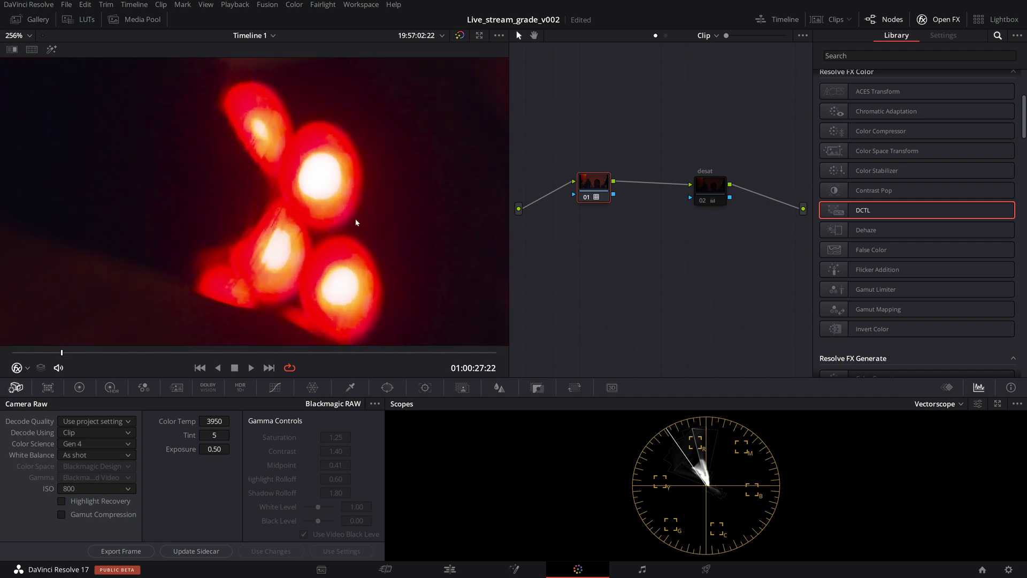
scroll(353, 217, "up", 2)
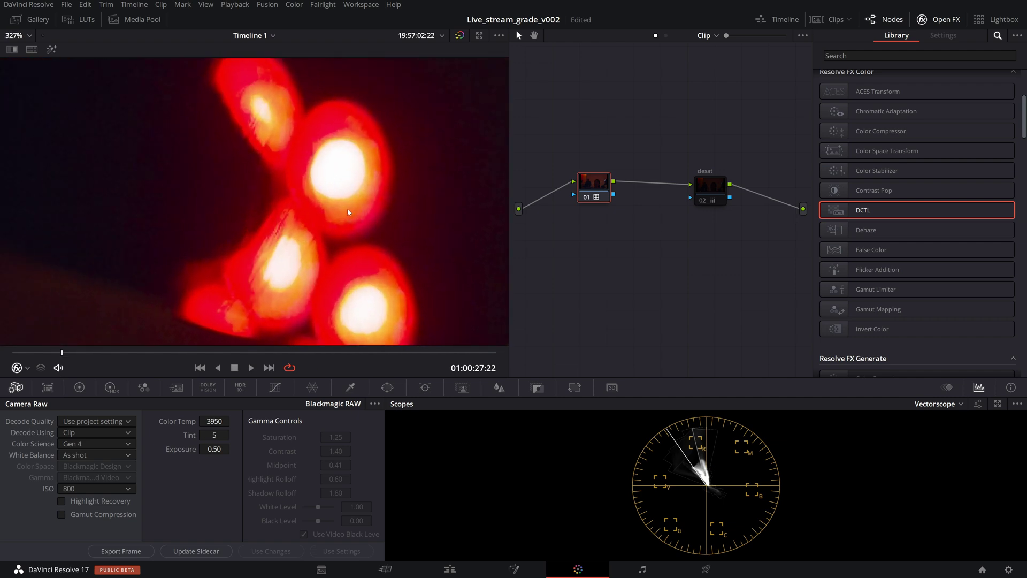
left_click(711, 186)
key("ctrl+d")
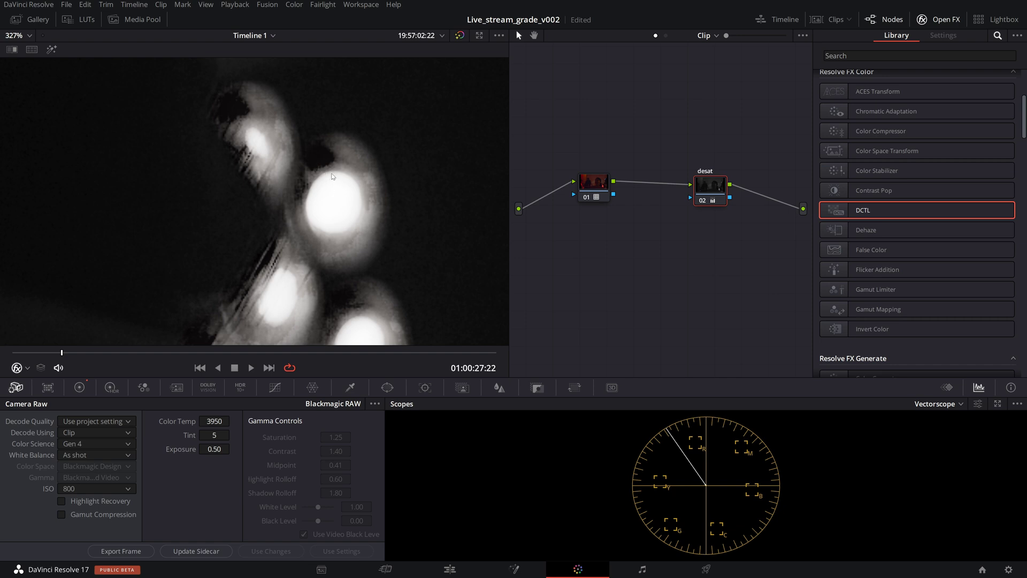
Step: Reset node 01's grade and apply the Gamut Limiter effect to it
right_click(602, 188)
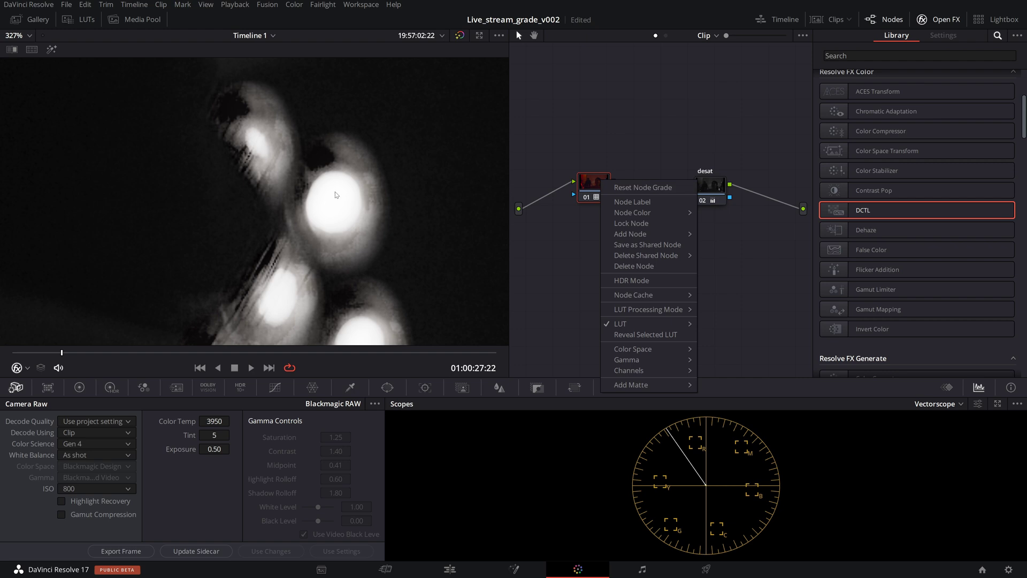
left_click(645, 187)
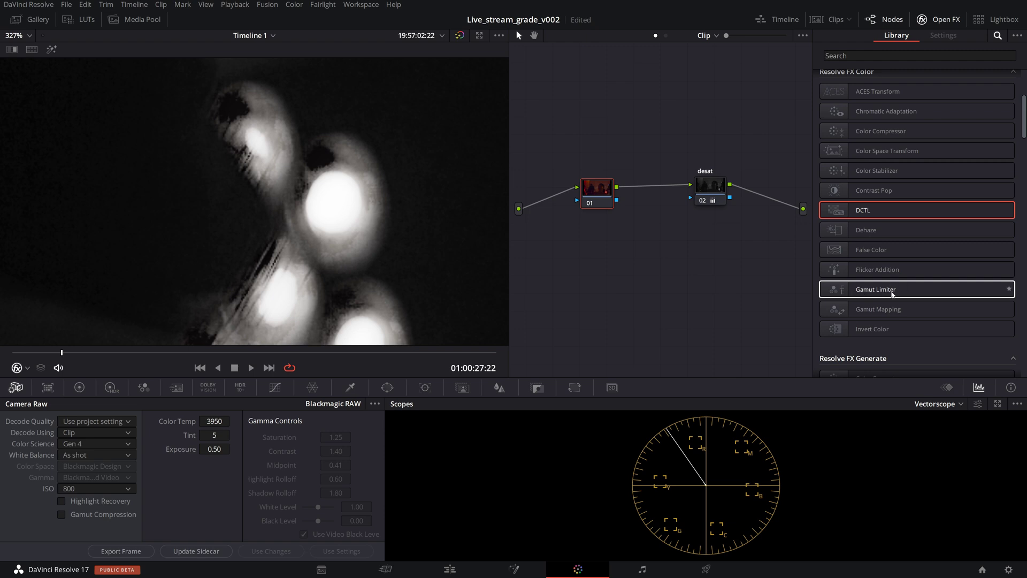
left_click_drag(885, 291, 597, 199)
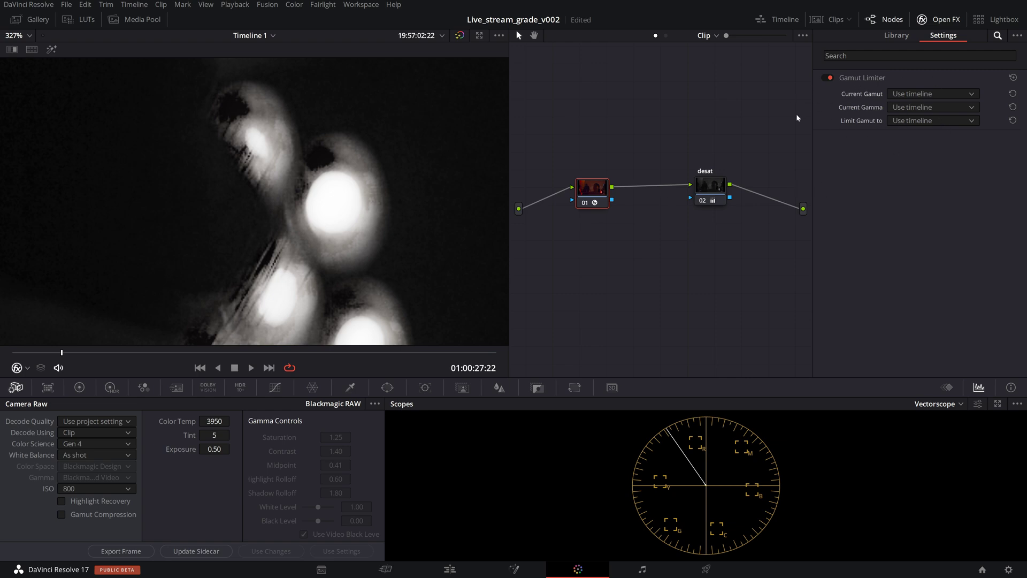
Step: Set Current Gamut to ACES, Current Gamma to ACEScct, and Limit Gamut to Rec.2020
left_click(942, 94)
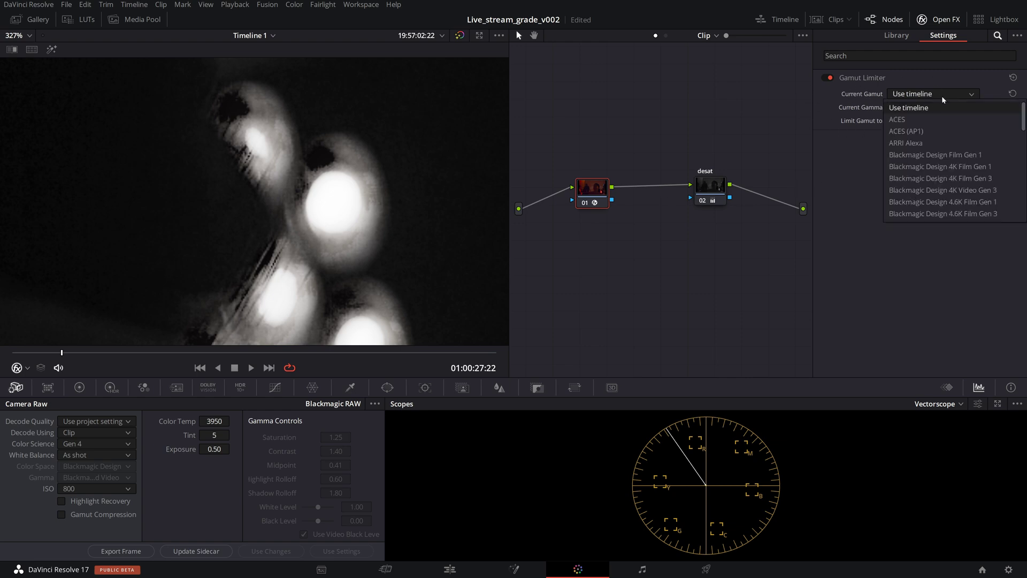
left_click(911, 120)
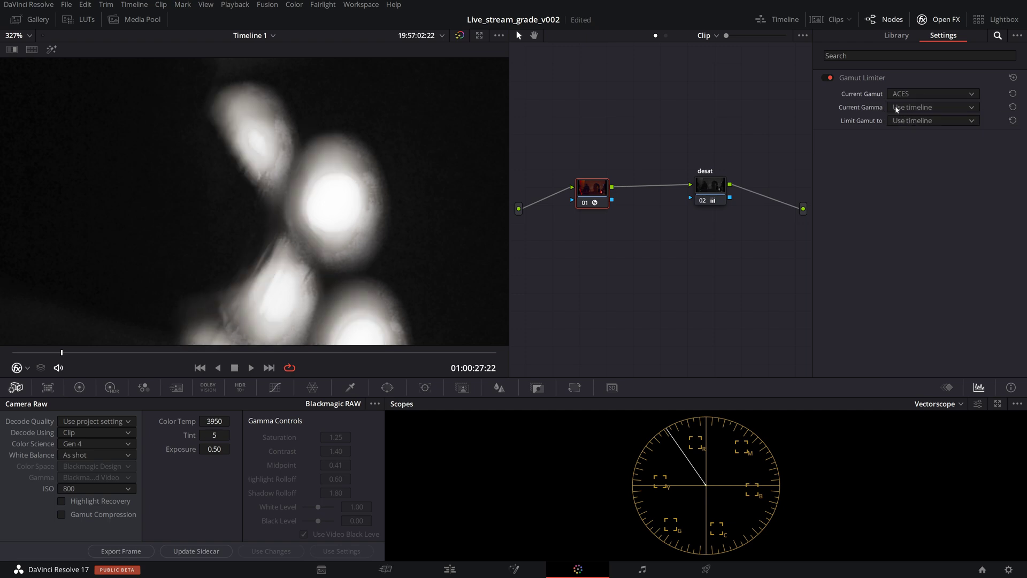
left_click(921, 107)
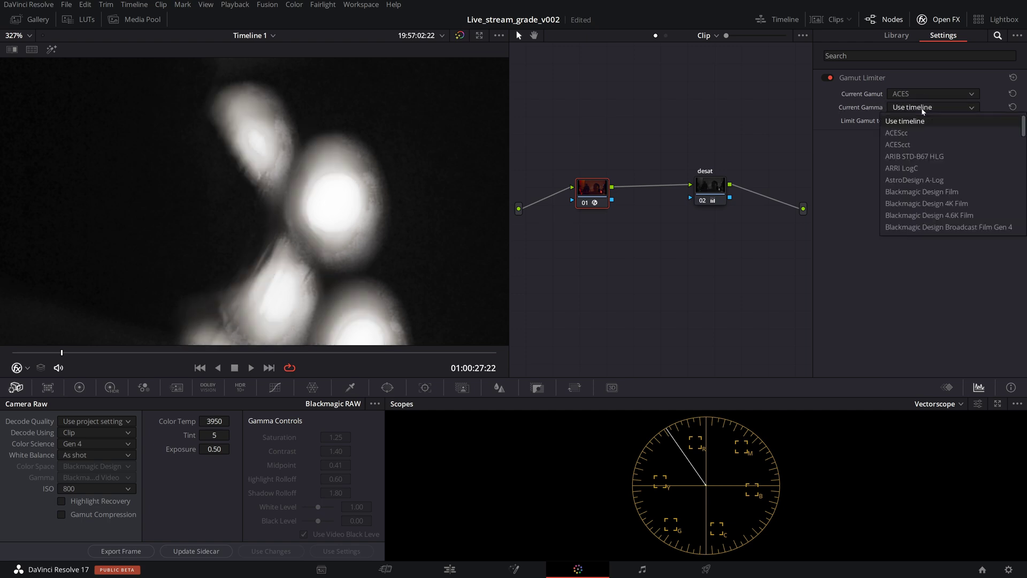
left_click(897, 144)
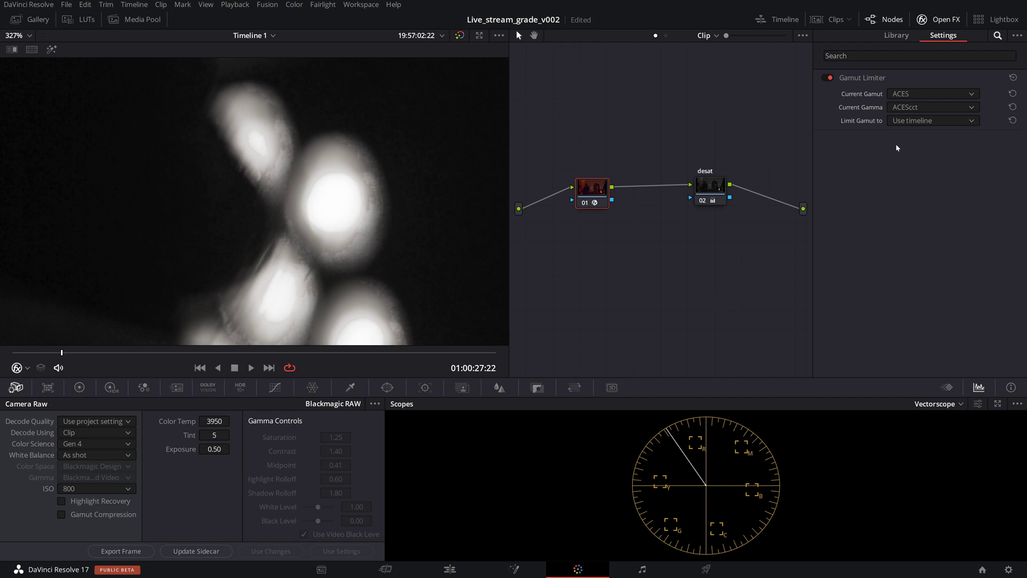
left_click(922, 121)
scroll(949, 198, "down", 8)
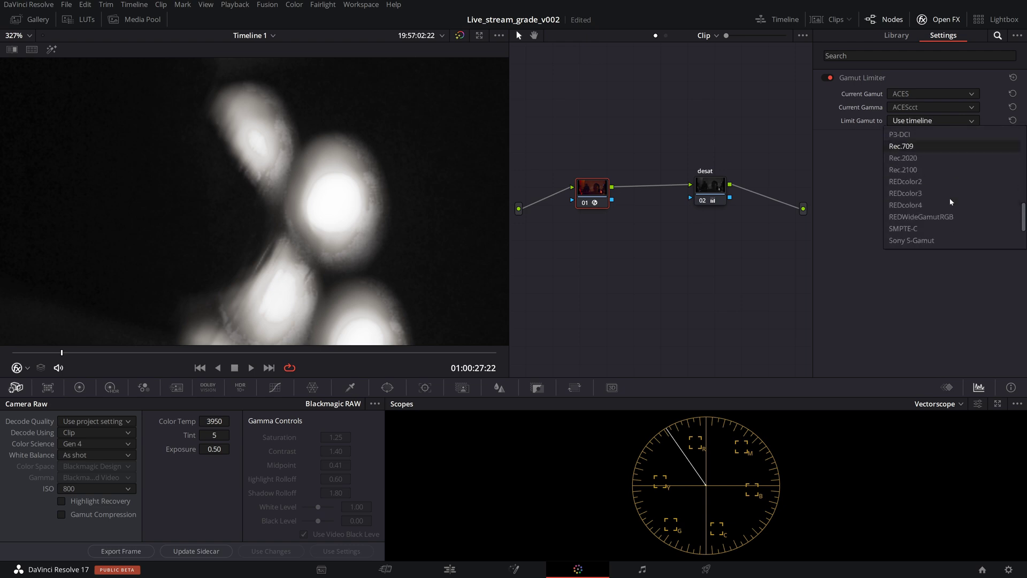
left_click(919, 158)
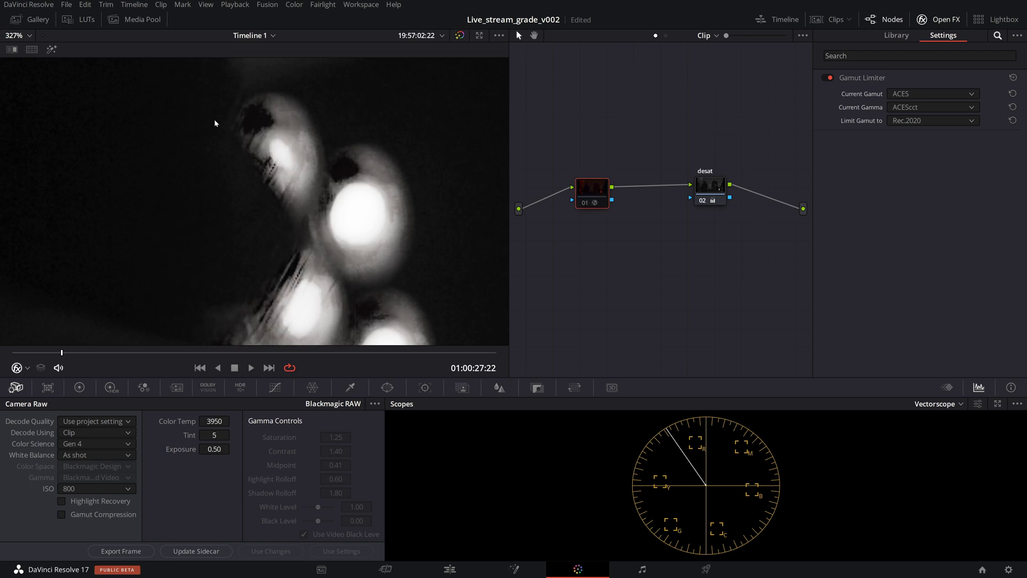
Step: Confirm the source gamut stays ACES and change Limit Gamut to Rec.709
scroll(405, 234, "down", 2)
left_click(934, 120)
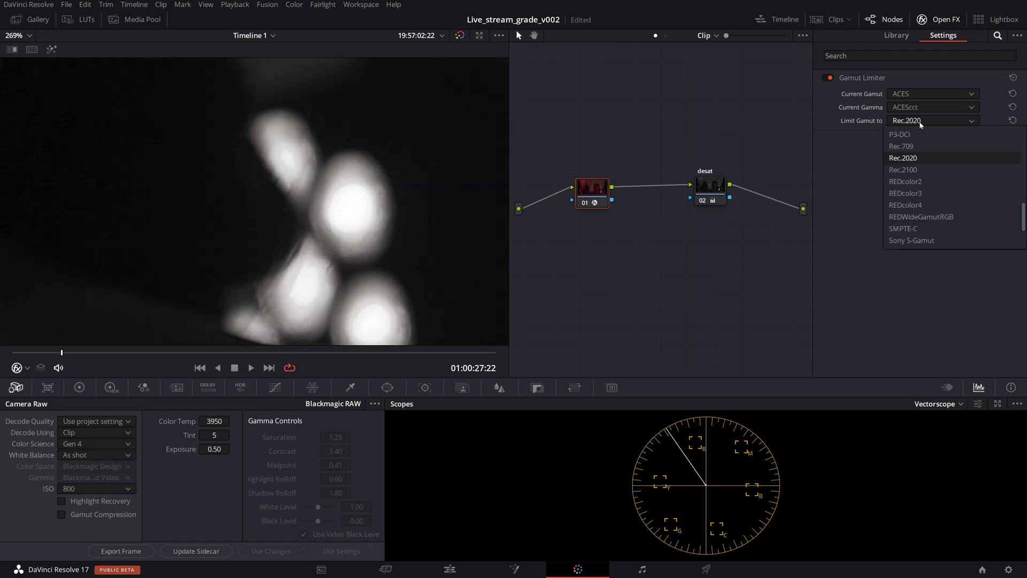
left_click(906, 158)
left_click(912, 94)
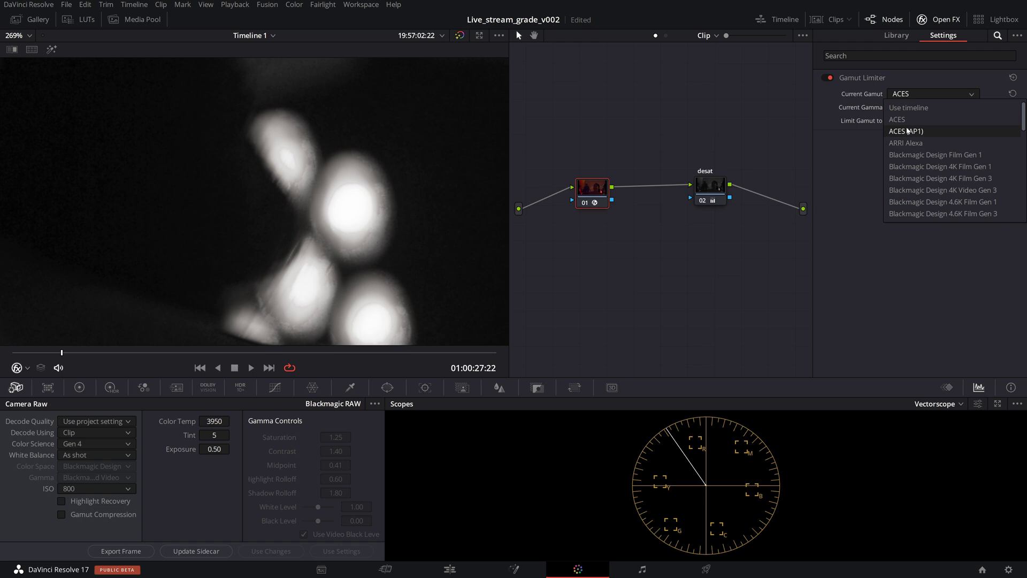
left_click(913, 128)
left_click(912, 94)
left_click(912, 120)
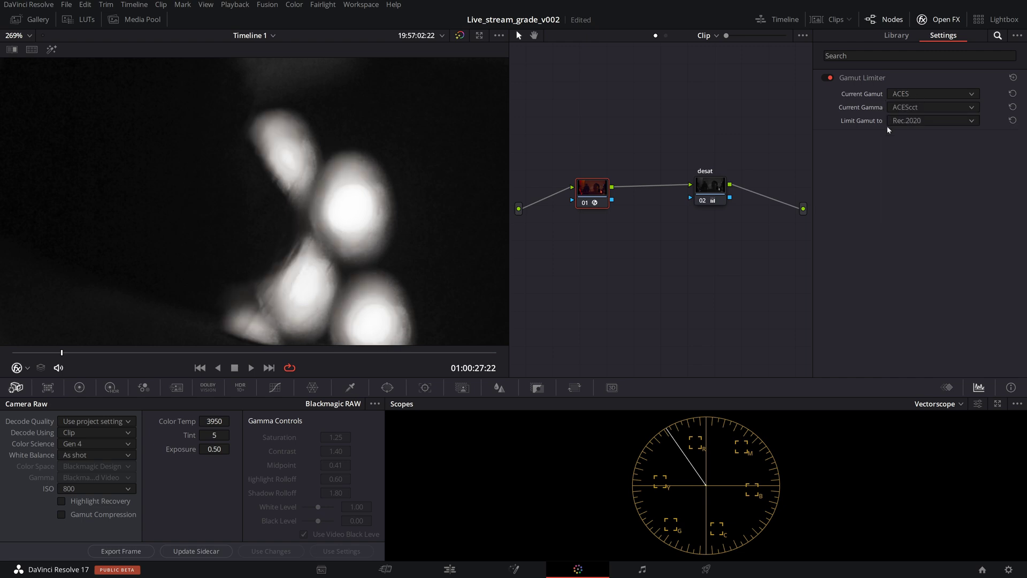
left_click(917, 122)
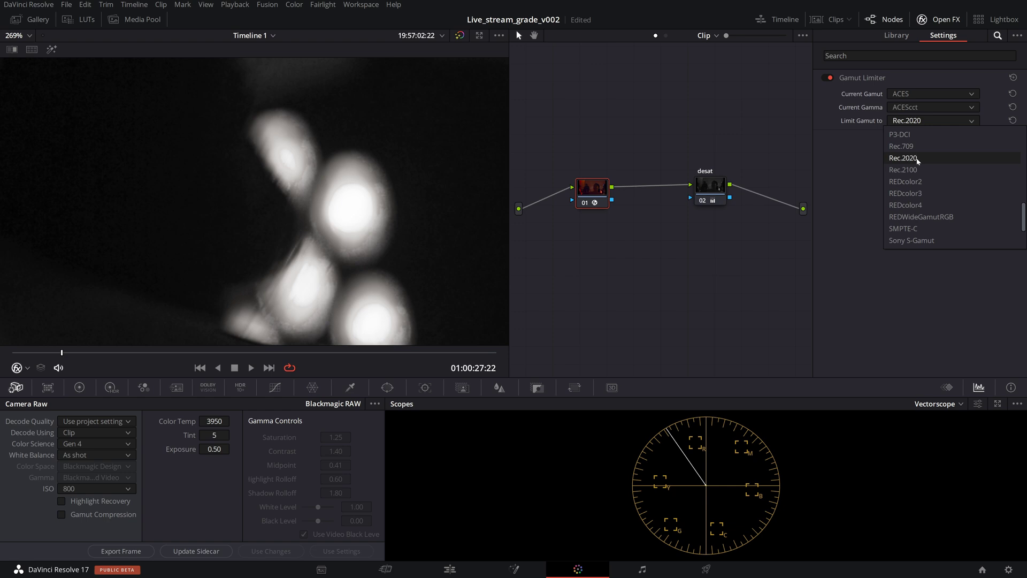
left_click(917, 159)
left_click(912, 122)
left_click(914, 146)
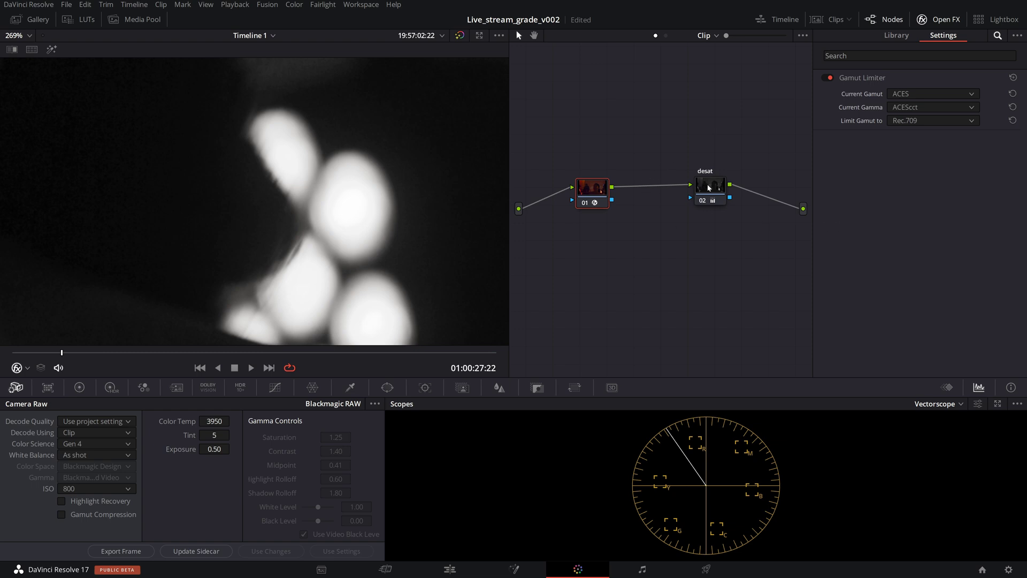
Step: Bypass the desat node to restore colour, then select the Gamut Limiter node and frame the neon lights
left_click(709, 188)
key("ctrl+d")
scroll(294, 222, "down", 2)
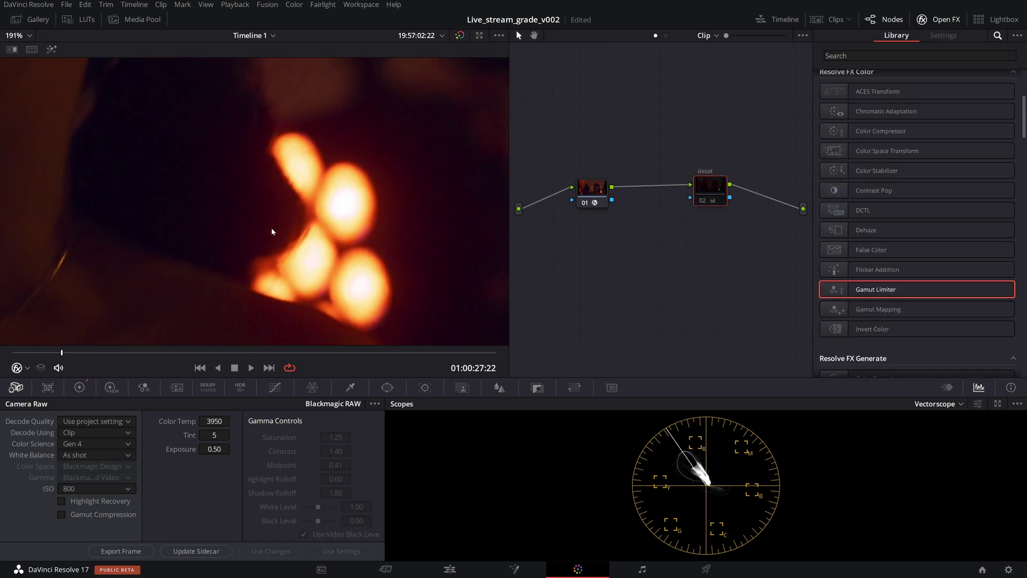
scroll(272, 231, "down", 4)
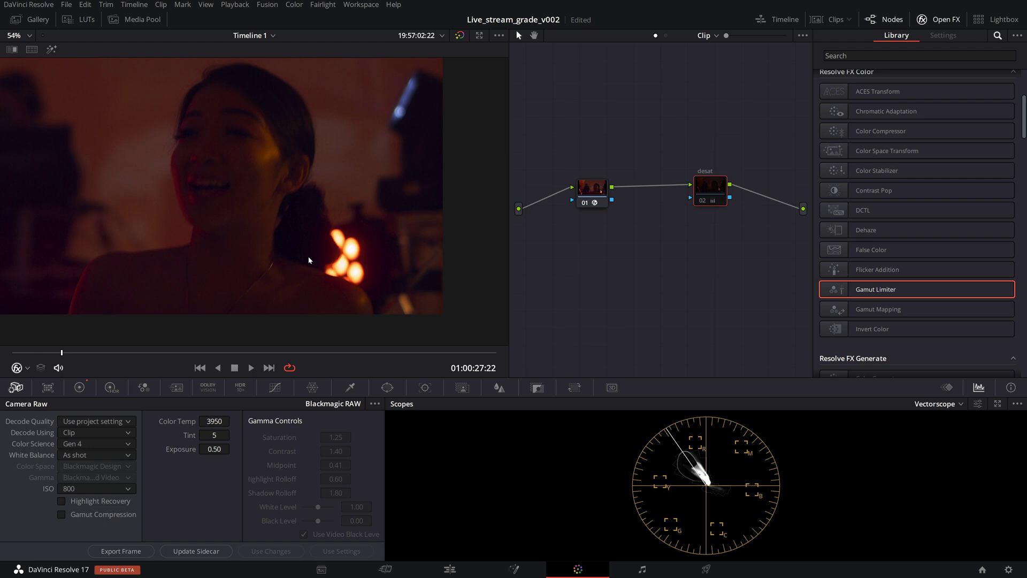
scroll(398, 257, "down", 1)
left_click(597, 194)
left_click_drag(353, 259, 424, 222)
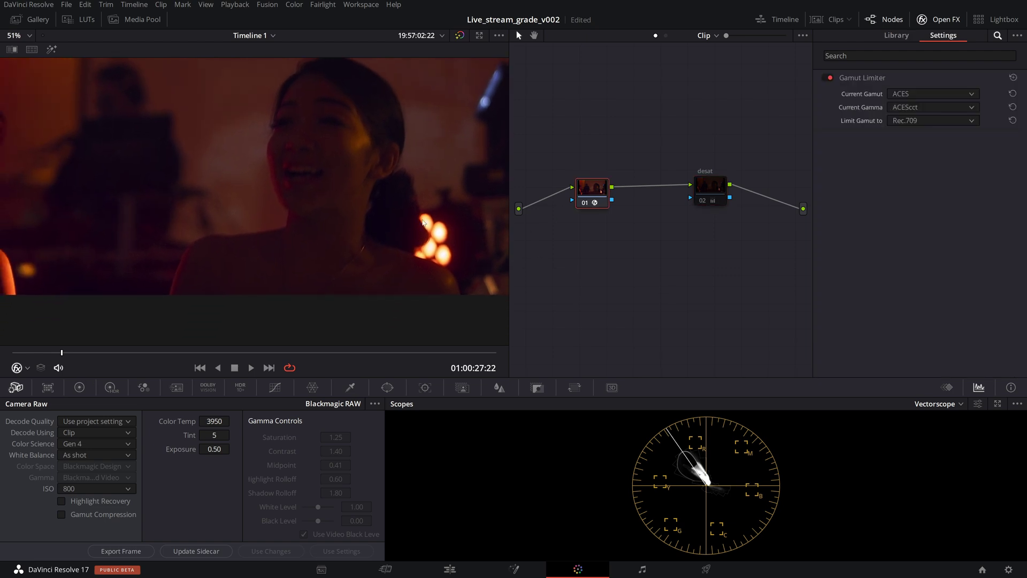
left_click_drag(395, 176, 357, 188)
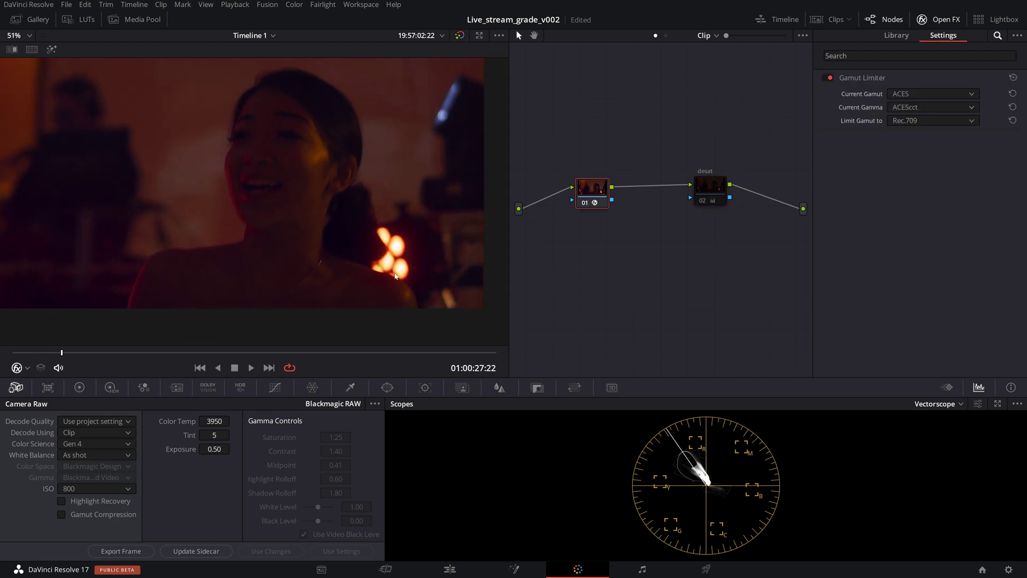
Step: Set Limit Gamut to Rec.2020, compare P3-DCI on a later frame, and settle on Rec.2020
left_click(945, 124)
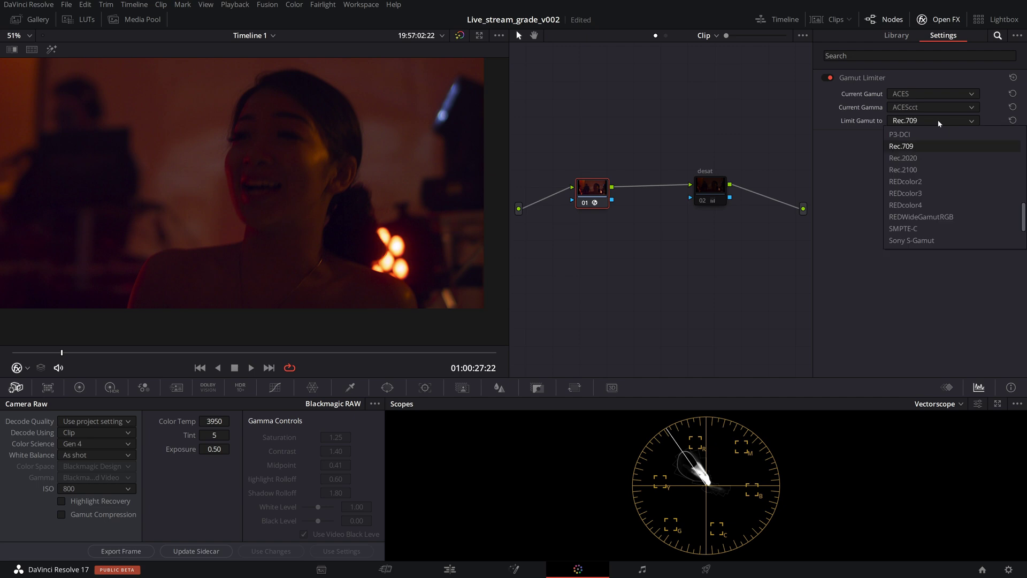
left_click(923, 152)
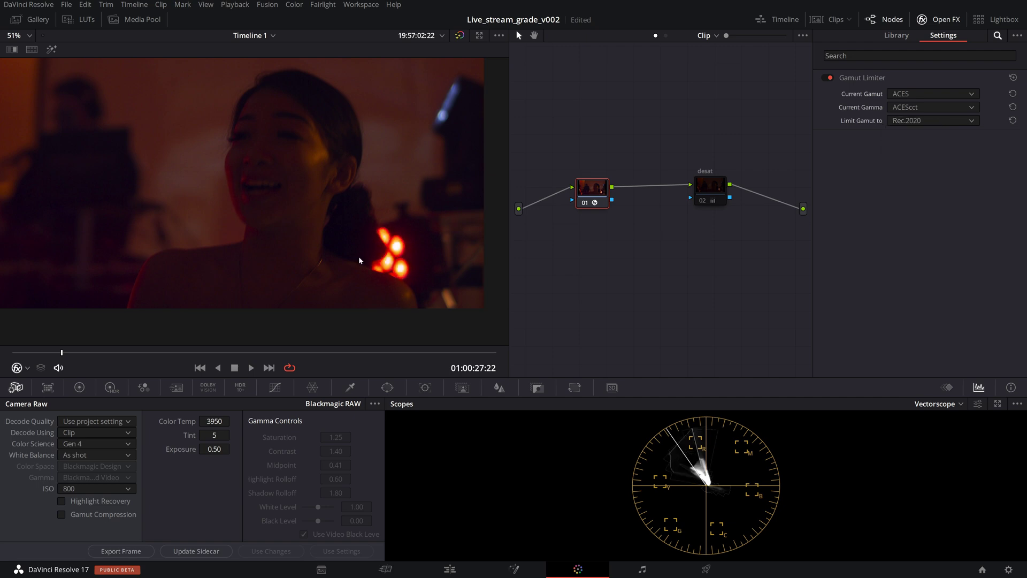
left_click_drag(62, 353, 390, 369)
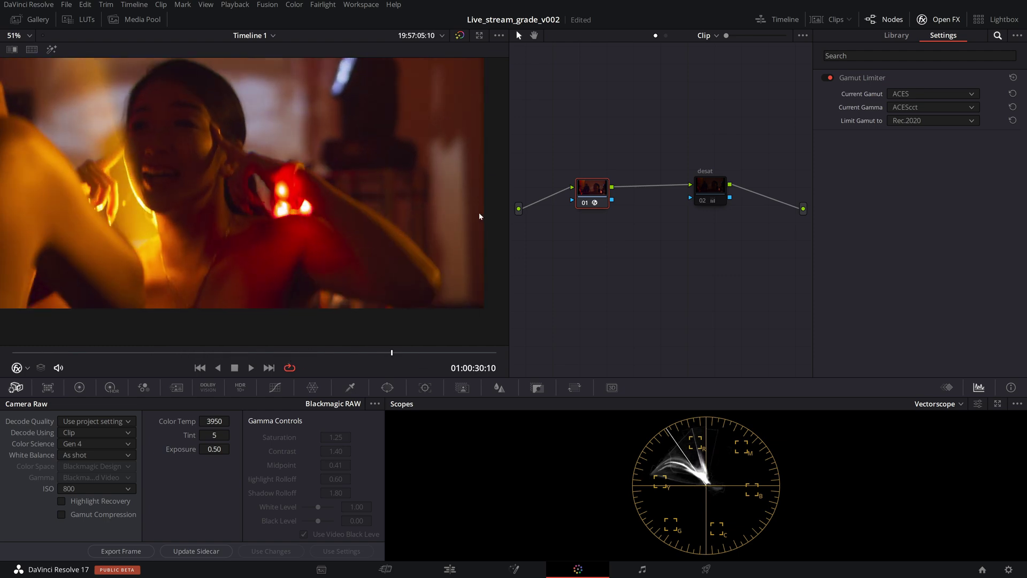
left_click(926, 122)
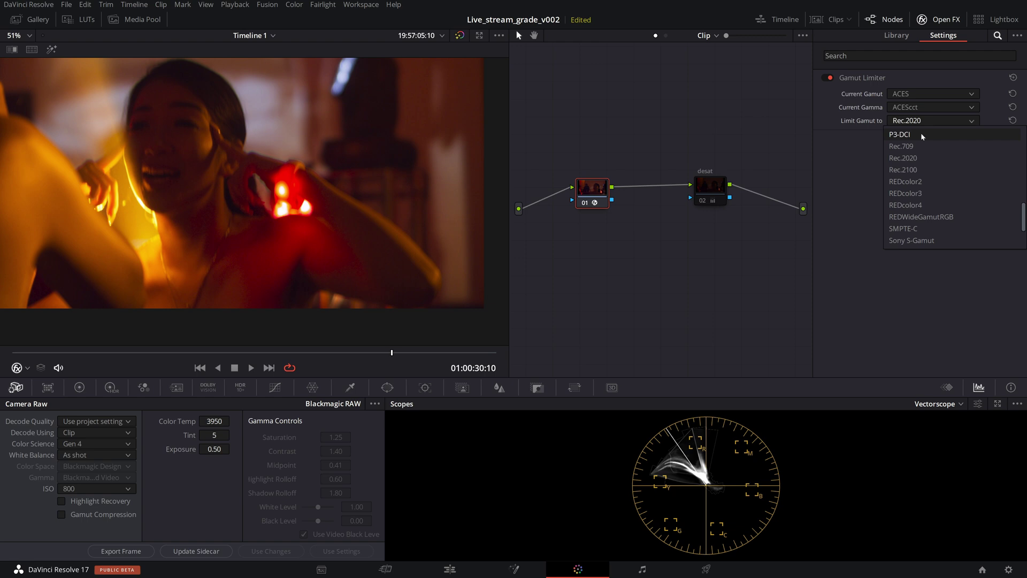
left_click(924, 145)
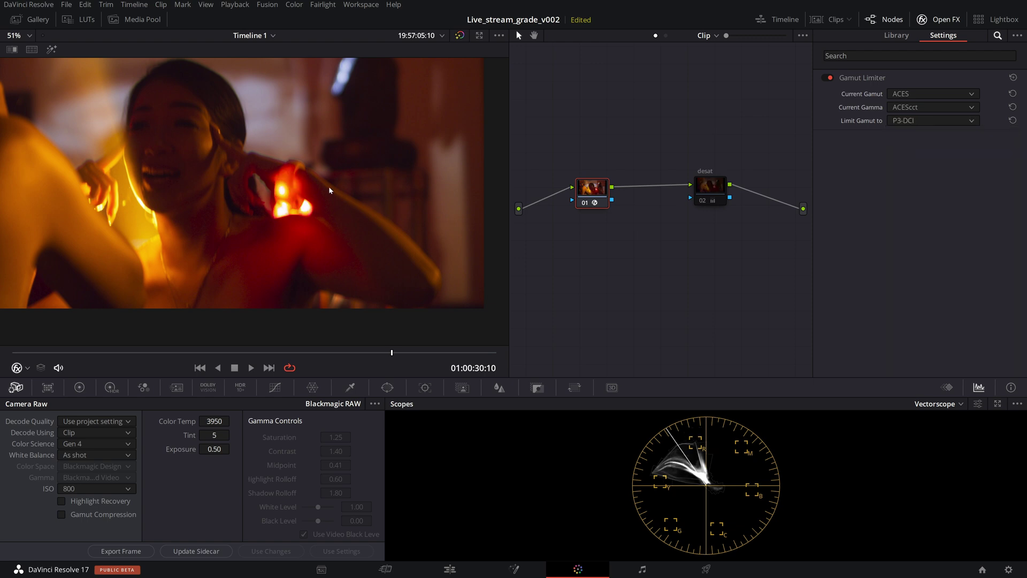
left_click(909, 121)
left_click(910, 159)
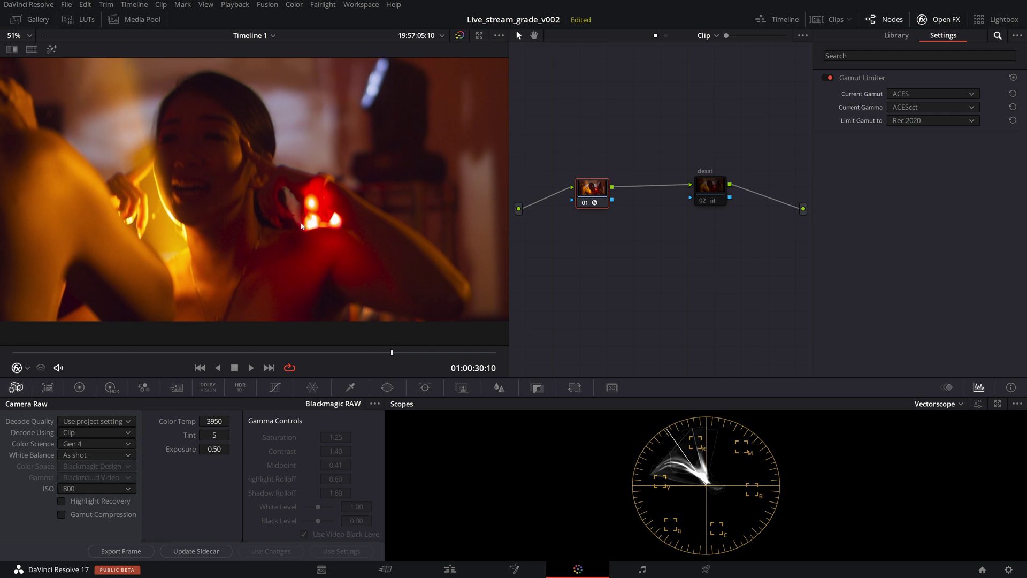
left_click(914, 93)
Step: Keep the source gamut on ACES, then follow the Patreon post's link to the aces-vwg-gamut-mapping-2020 repository
left_click(913, 119)
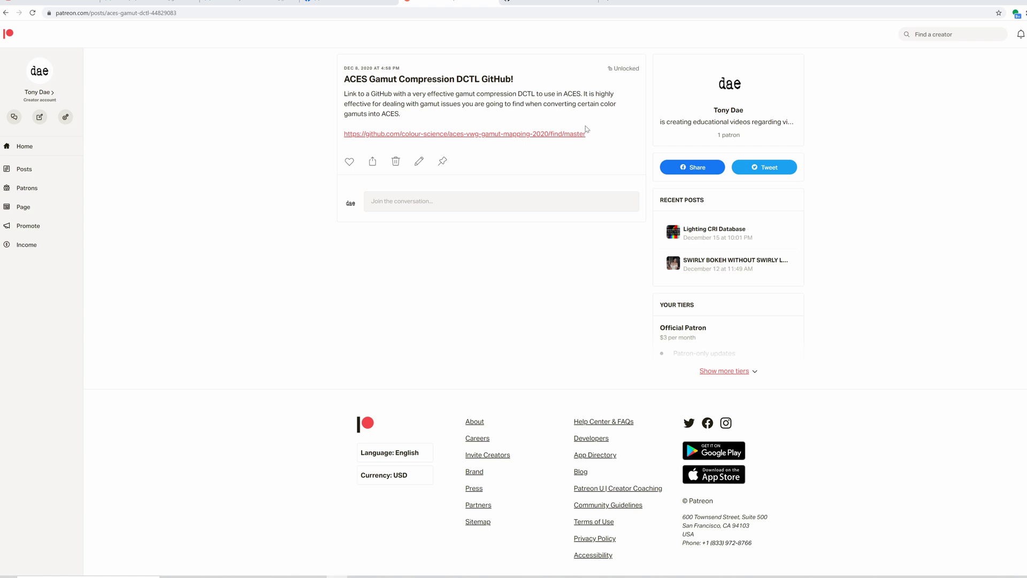
left_click(506, 134)
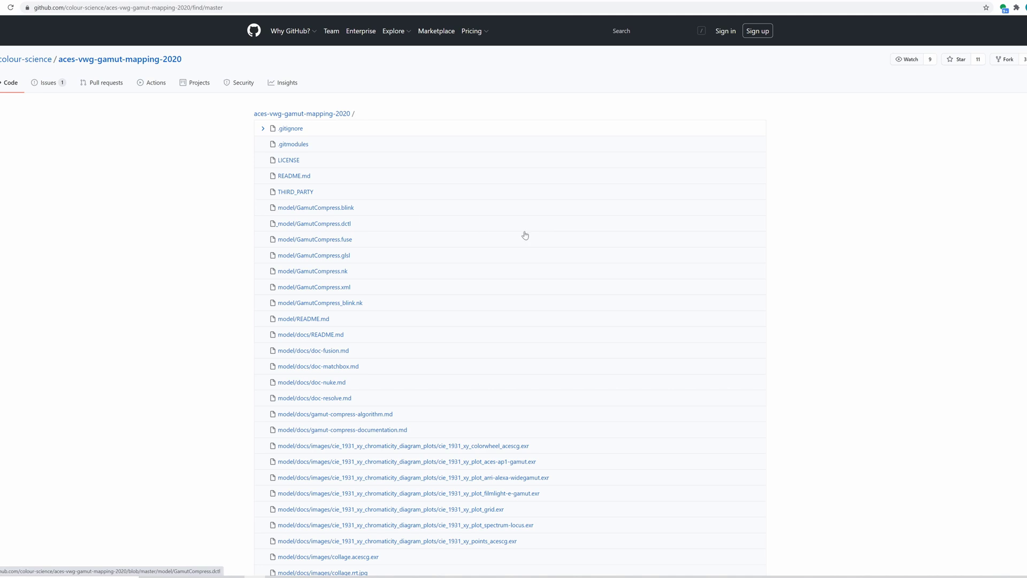
Step: Open model/GamutCompress.dctl from the repository and scroll through its 157-line source code
scroll(525, 236, "down", 2)
scroll(525, 235, "down", 5)
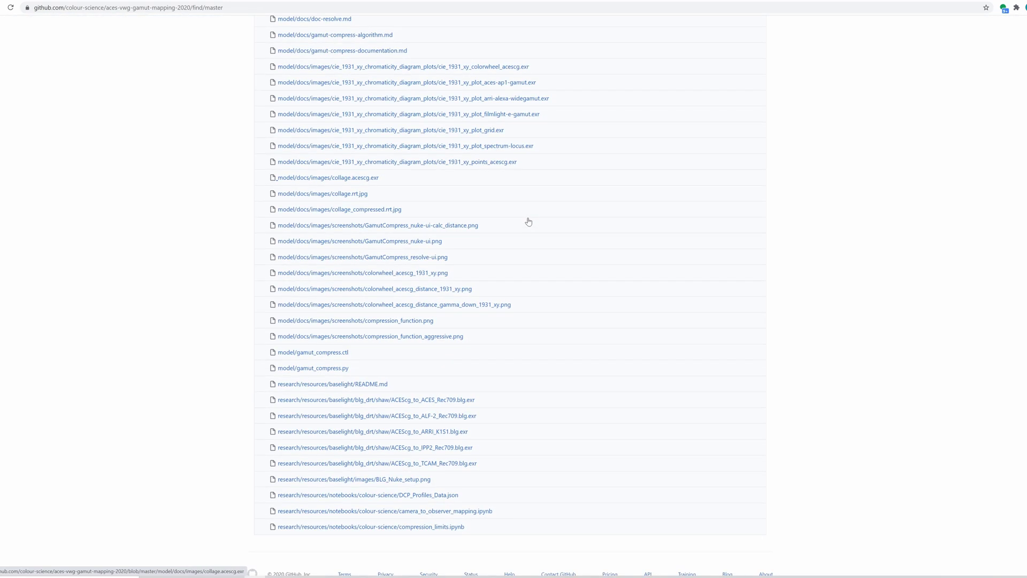
scroll(415, 507, "up", 7)
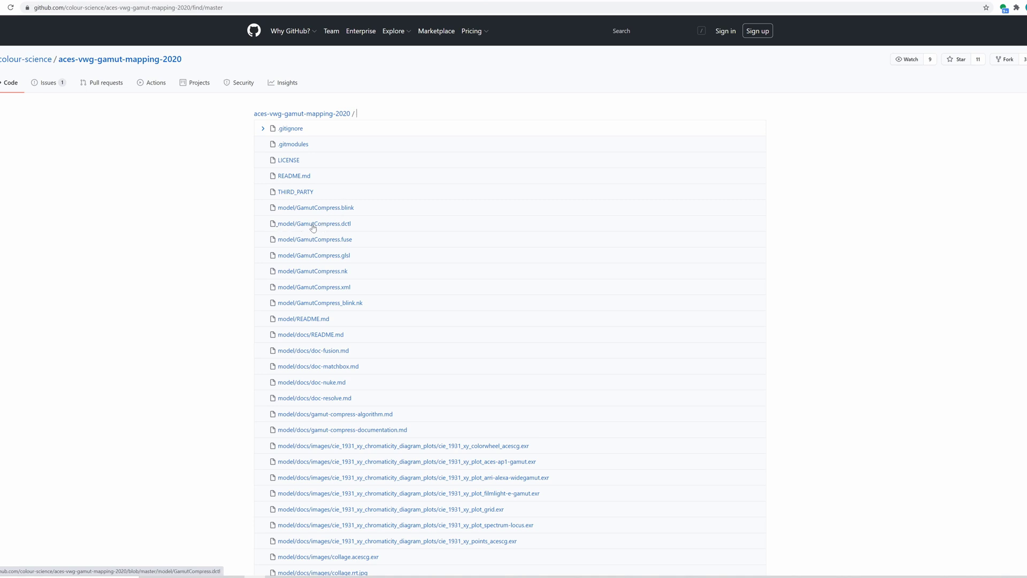
left_click(342, 225)
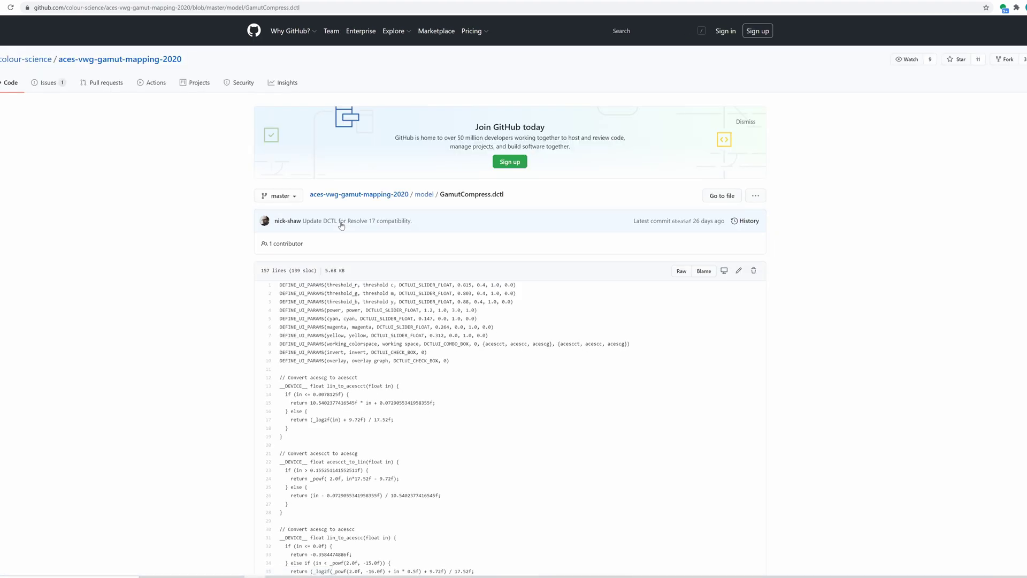
scroll(342, 225, "down", 3)
scroll(472, 247, "down", 15)
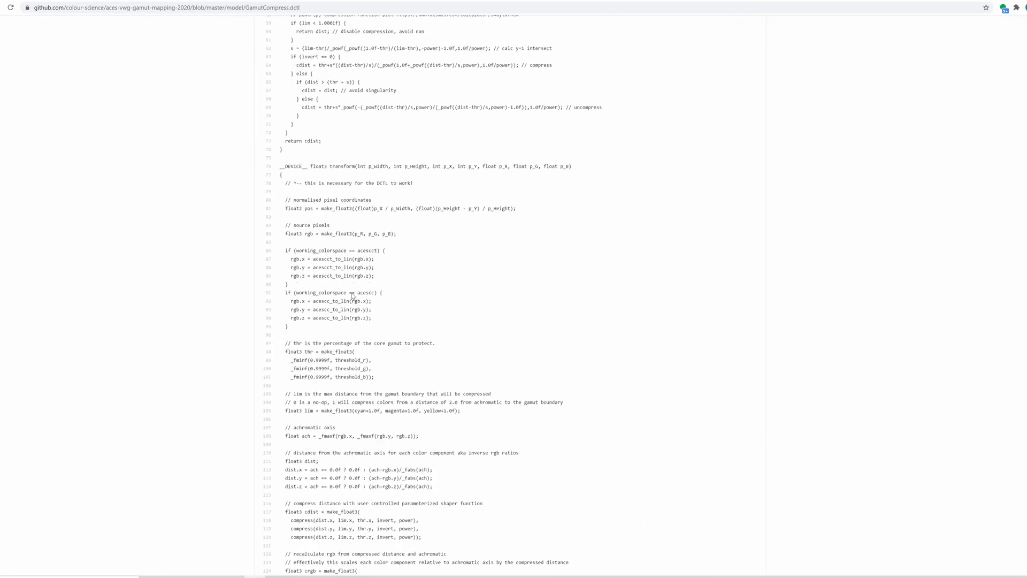
scroll(453, 301, "up", 20)
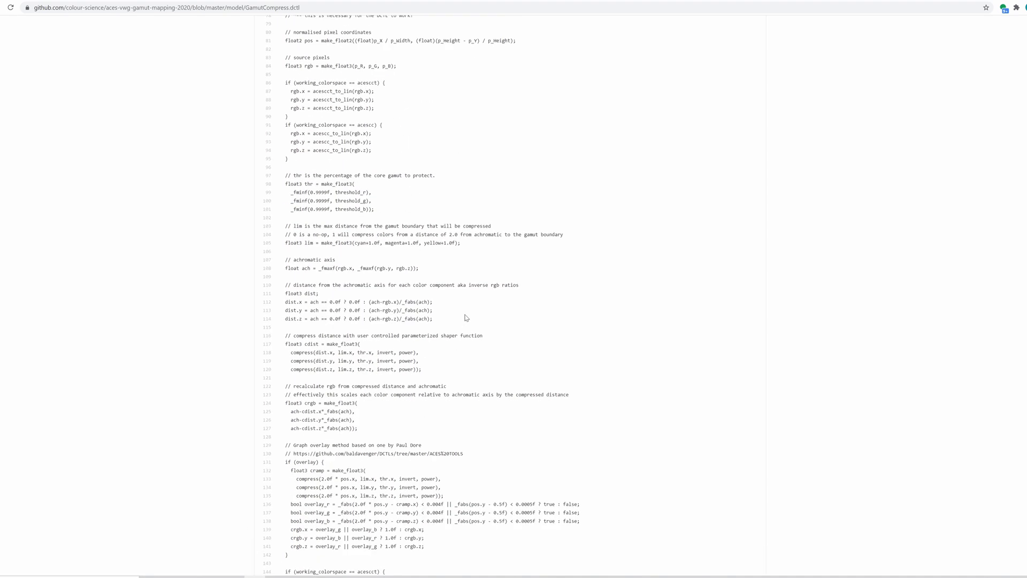
scroll(271, 184, "down", 5)
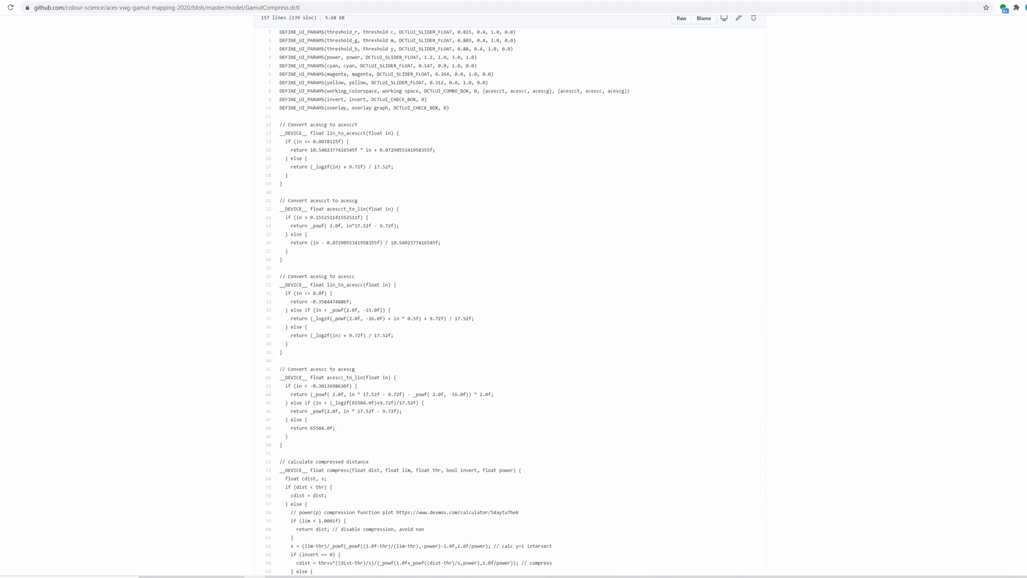
scroll(272, 184, "up", 2)
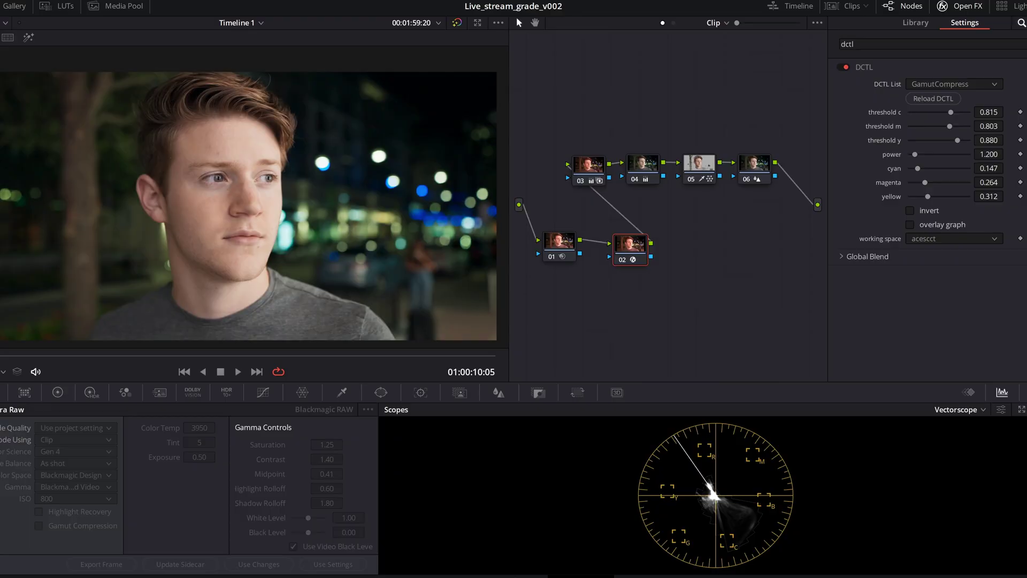
Step: From Color Management's Lookup Tables section, open the LUT folder in File Explorer
key("shift+9")
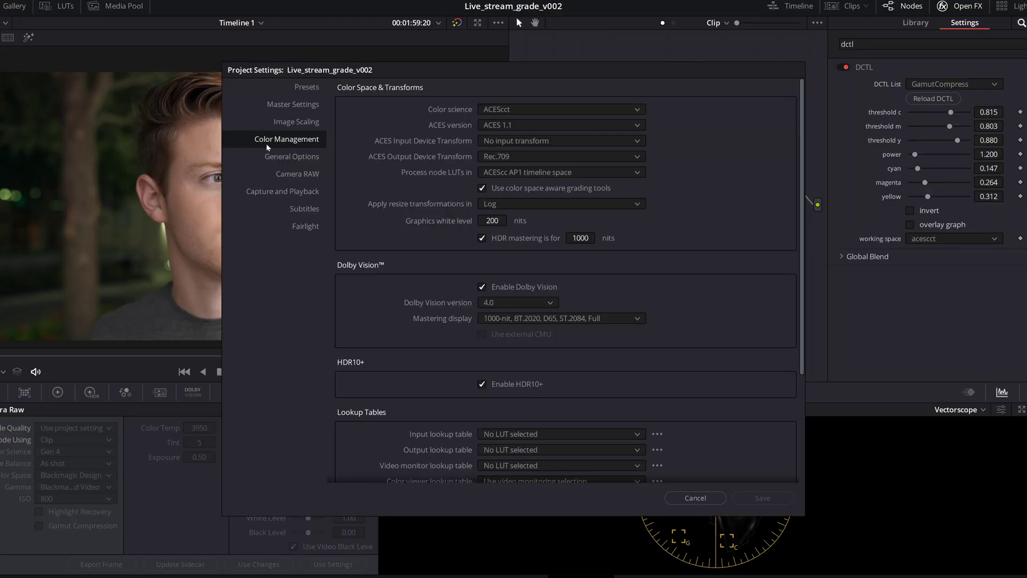
scroll(724, 258, "down", 3)
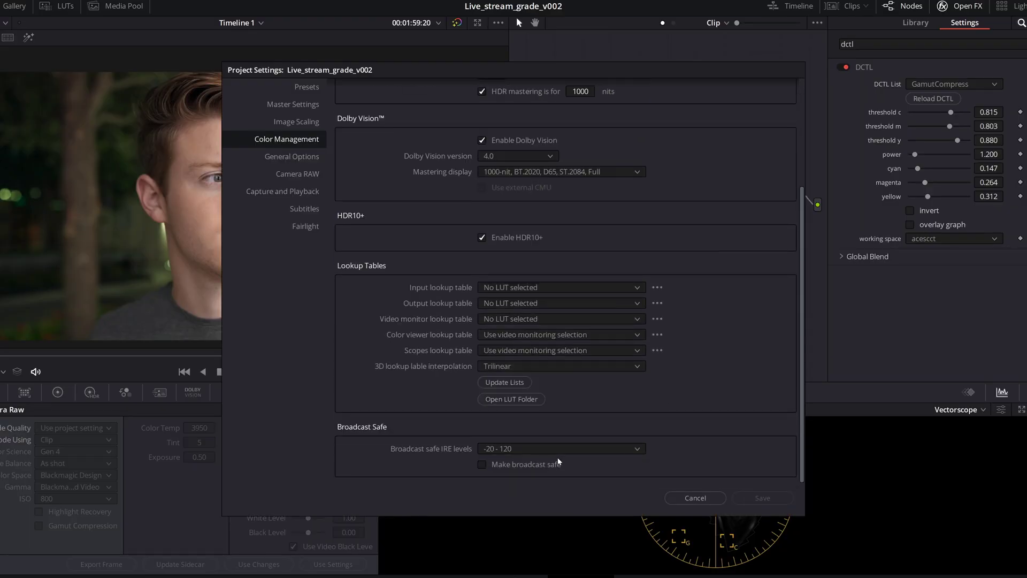
left_click(536, 399)
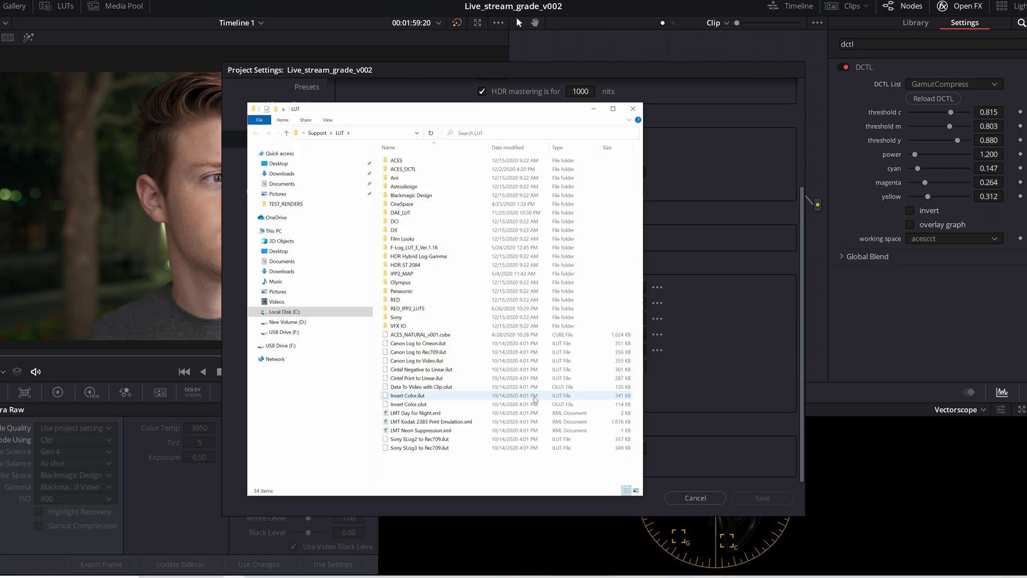
Step: In the ACES_DCTL folder, create a new text document named Gamut_Compress and open it in Notepad
double_click(411, 173)
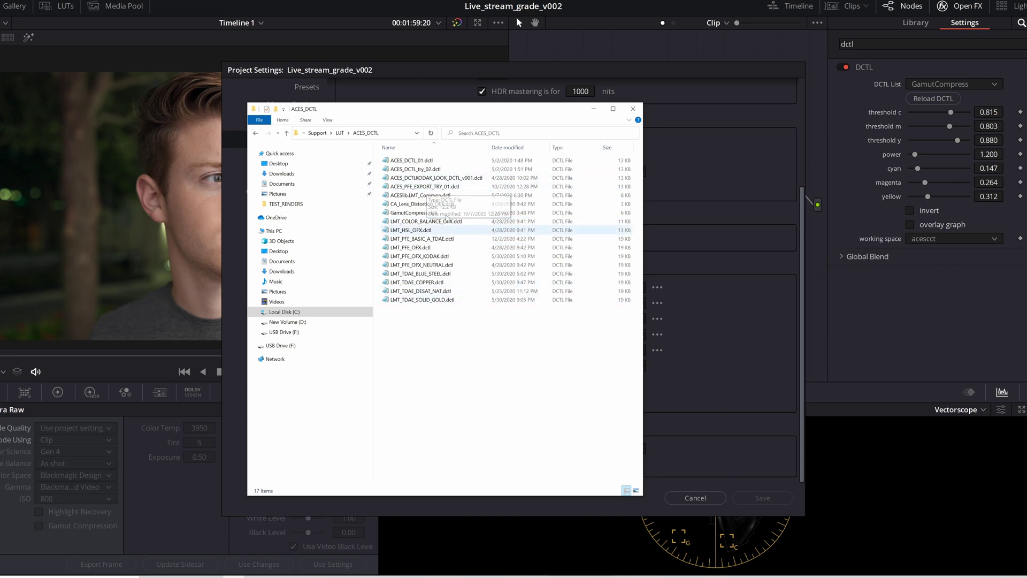
right_click(436, 349)
mouse_move(505, 461)
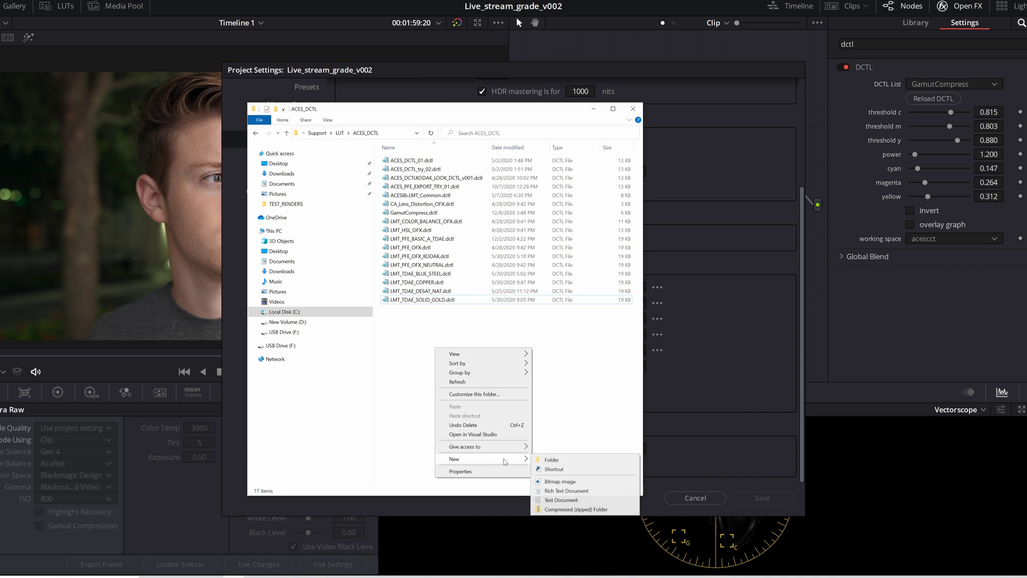
left_click(562, 502)
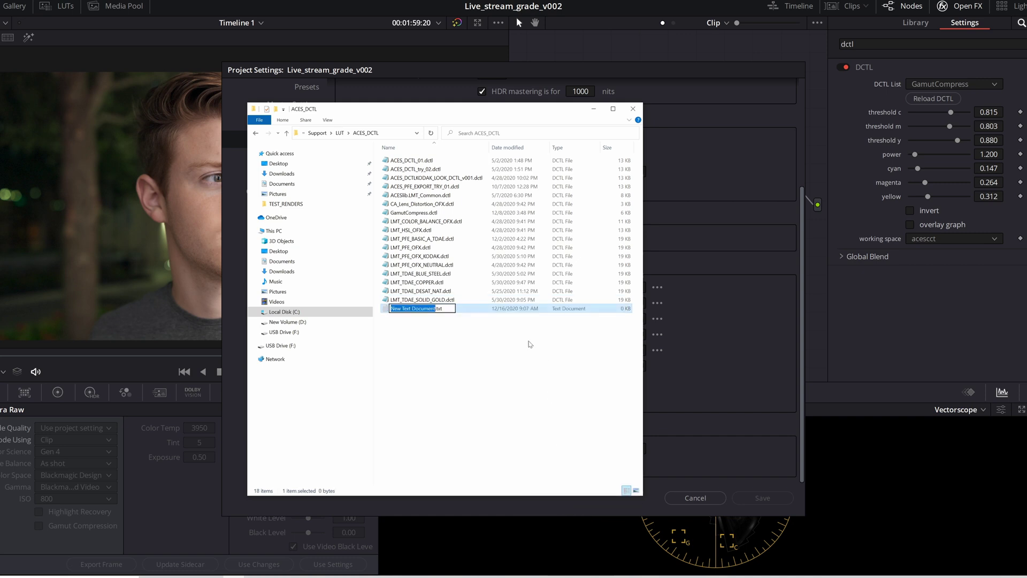
type("Gamut_")
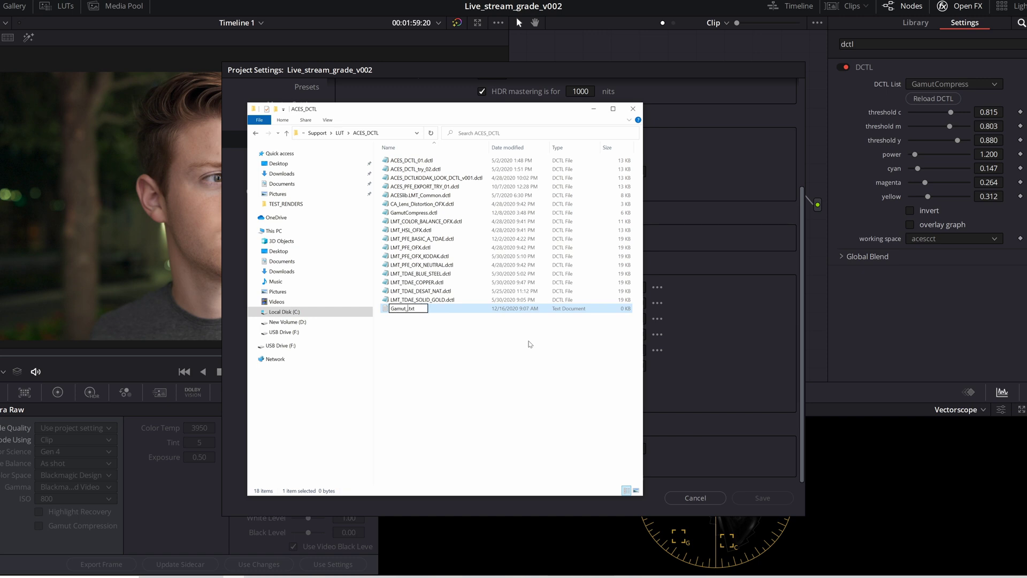
type("Compress")
key("Return")
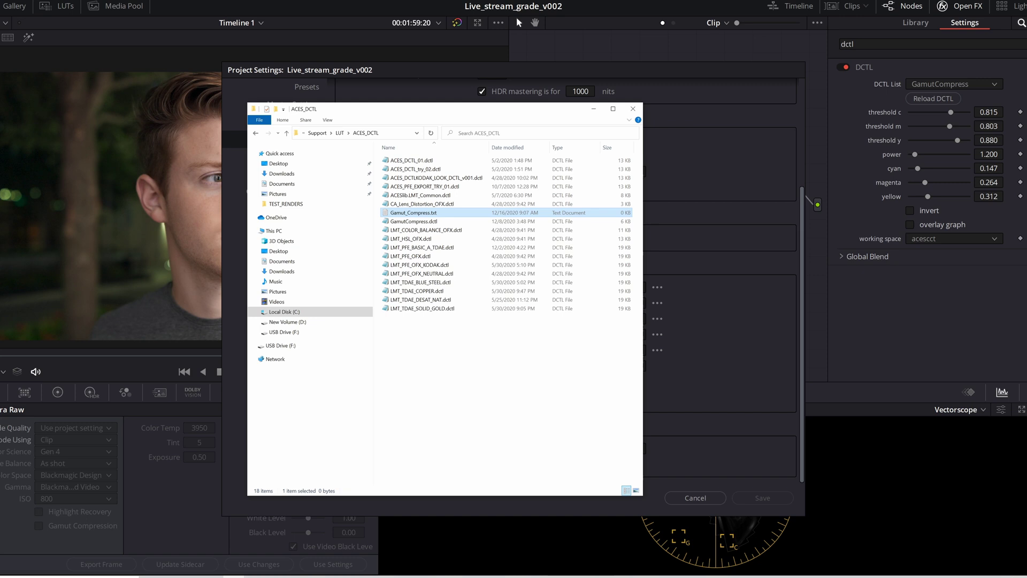
double_click(431, 214)
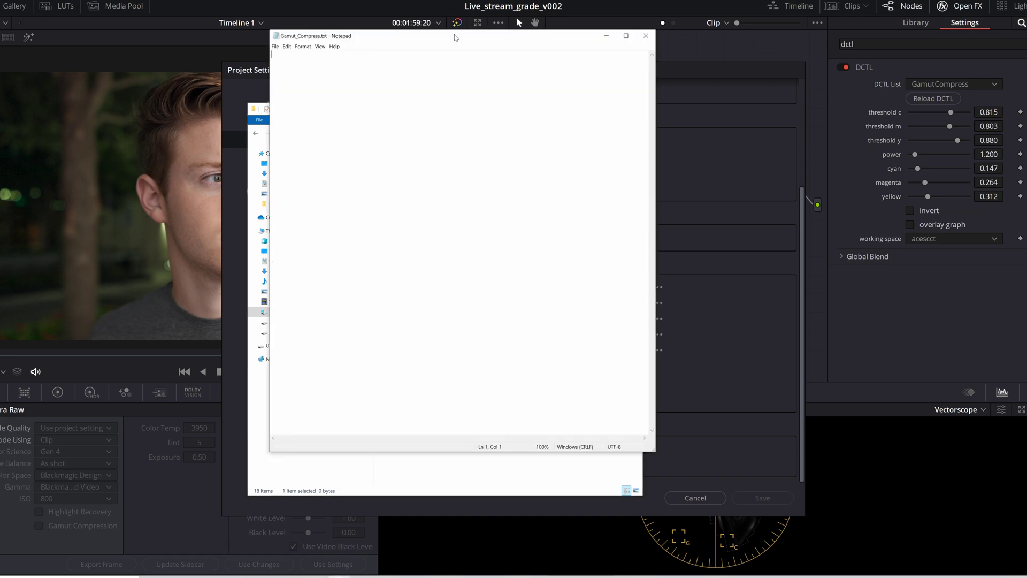
Step: Copy all the GamutCompress.dctl code lines from GitHub and paste them into Gamut_Compress.txt
left_click_drag(456, 38, 708, 87)
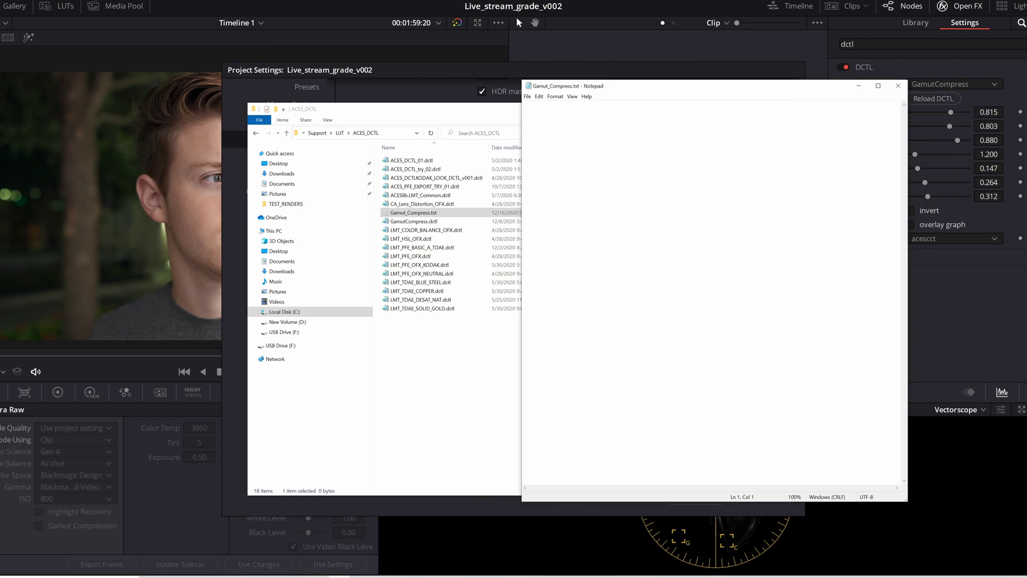
key("alt+Tab")
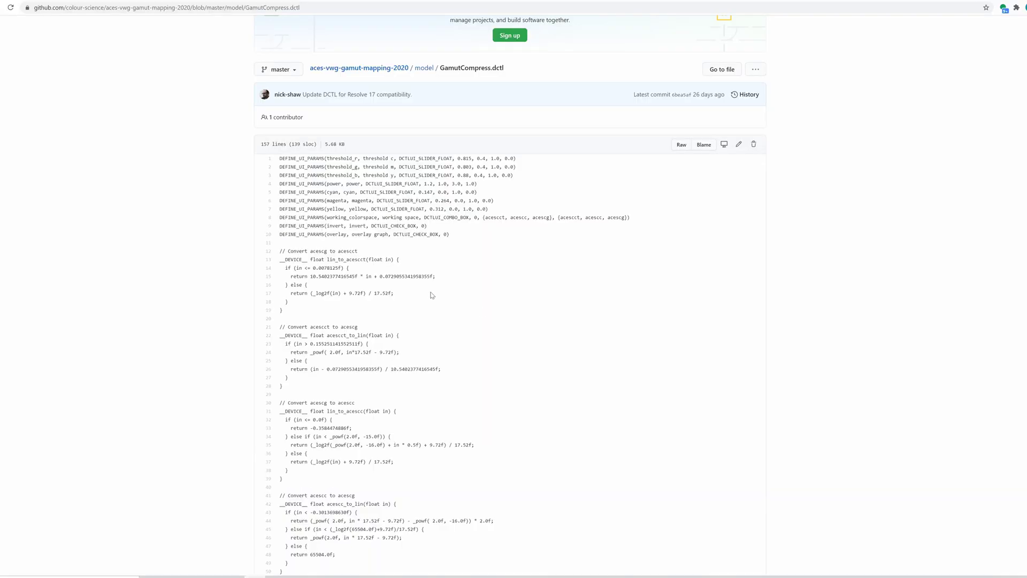
scroll(431, 295, "down", 10)
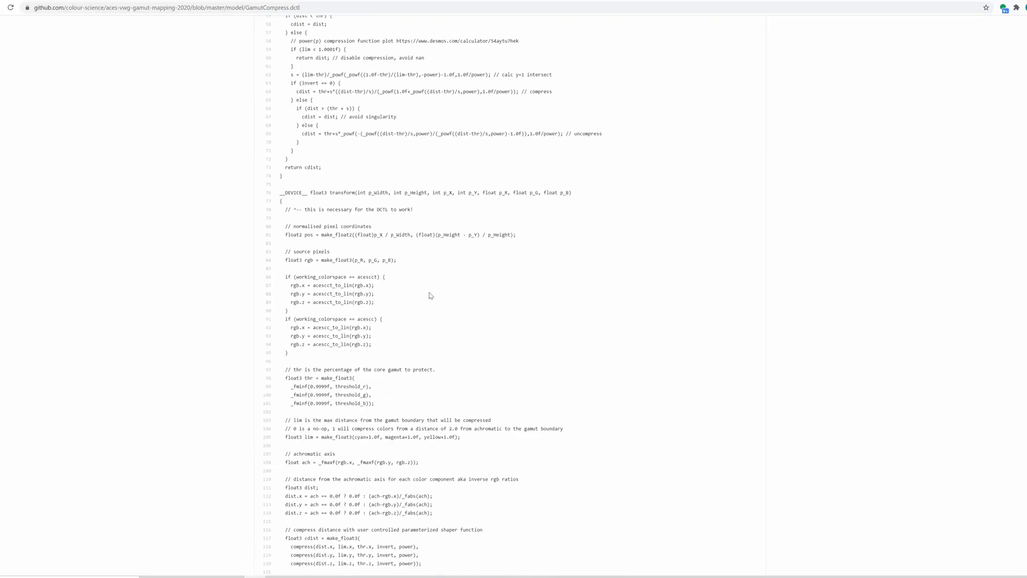
scroll(431, 295, "down", 7)
left_click_drag(308, 515, 276, 247)
key("ctrl+c")
key("alt+Tab")
key("ctrl+v")
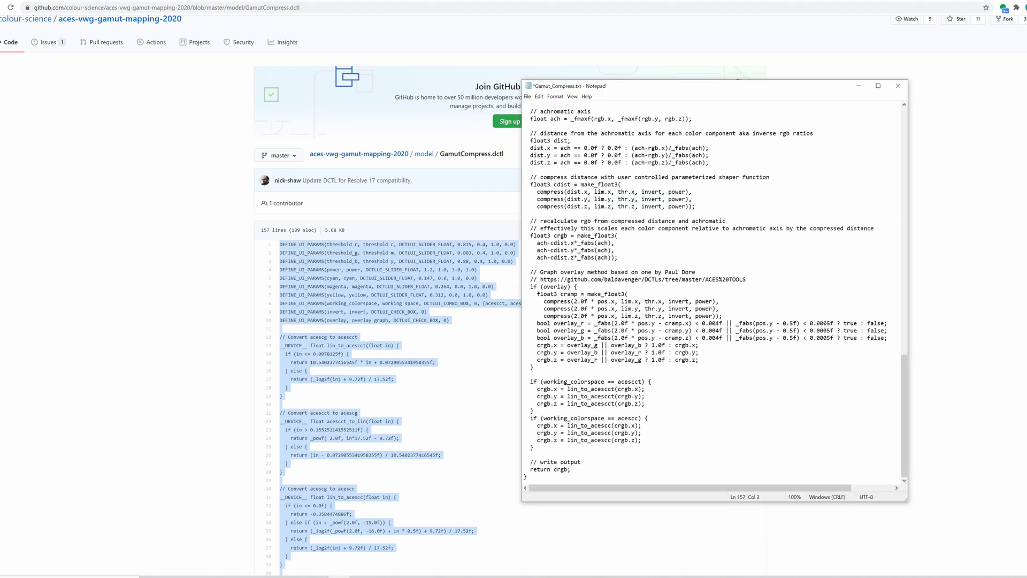
scroll(715, 294, "up", 20)
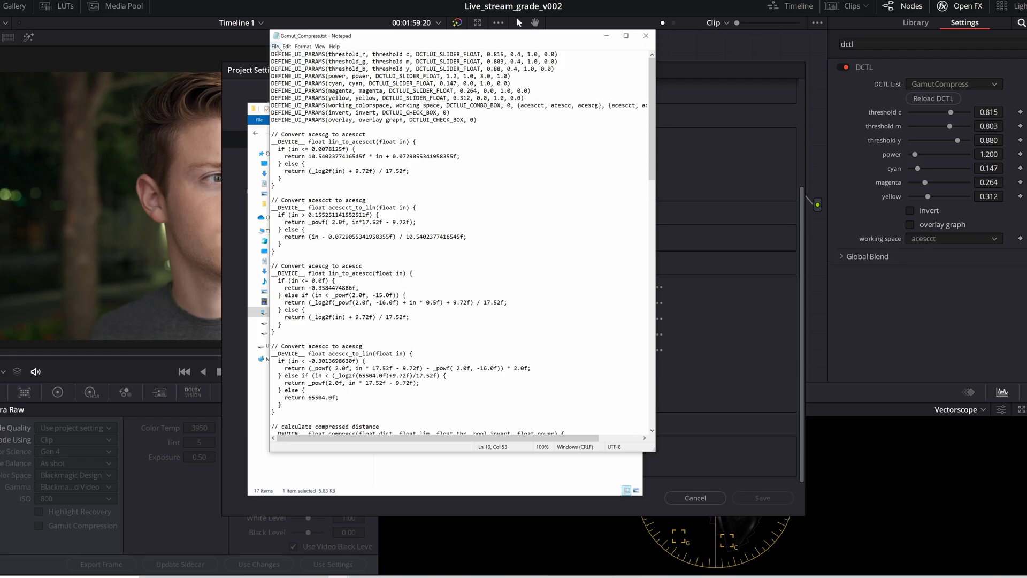
Step: Save the pasted code in Notepad and close it
left_click(275, 46)
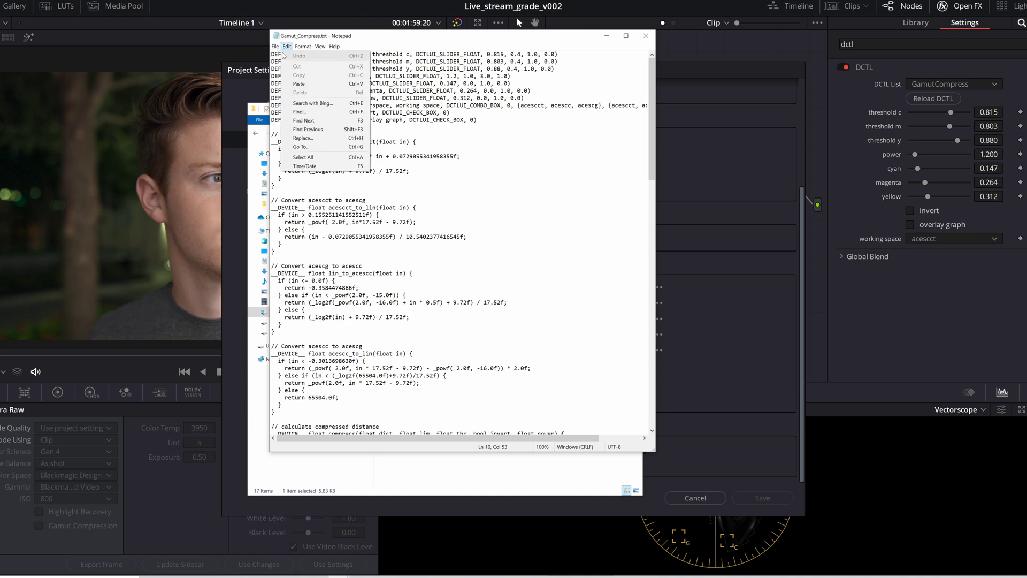
left_click(287, 82)
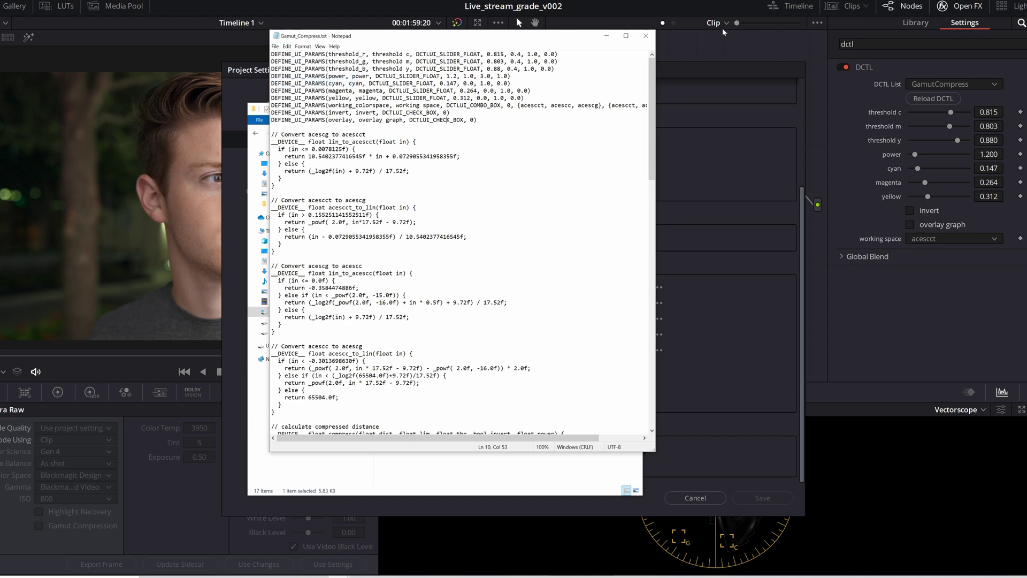
left_click(645, 36)
Step: Rename Gamut_Compress.txt to Gamut_Compress.dctl, accepting the extension change
left_click(432, 214)
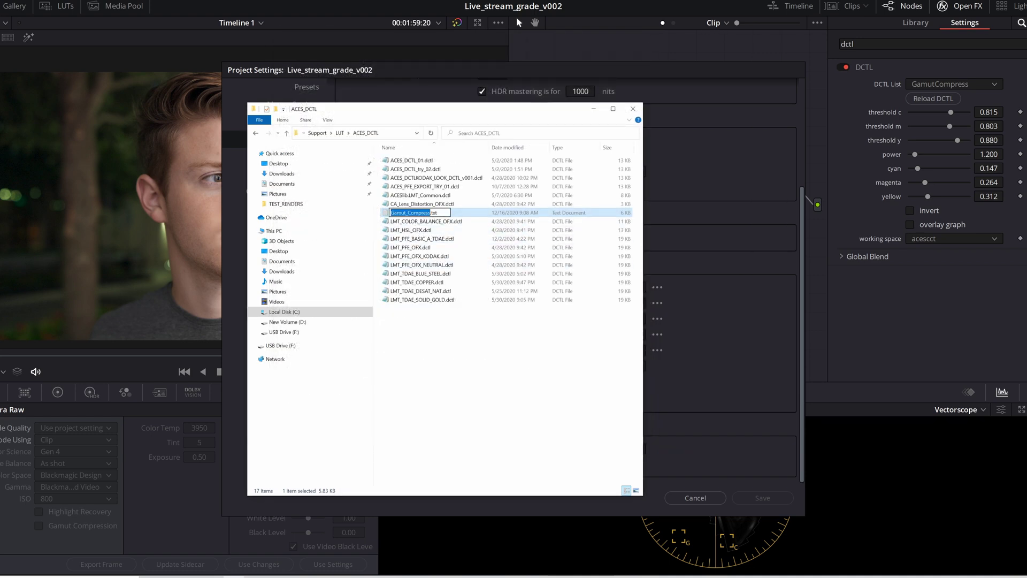
key("End")
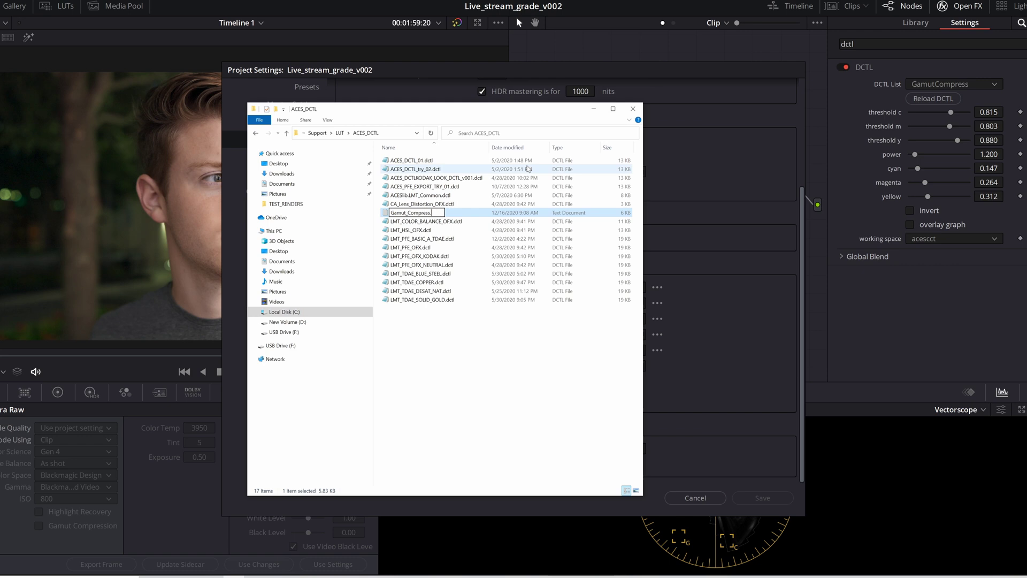
type("dctl")
key("Return")
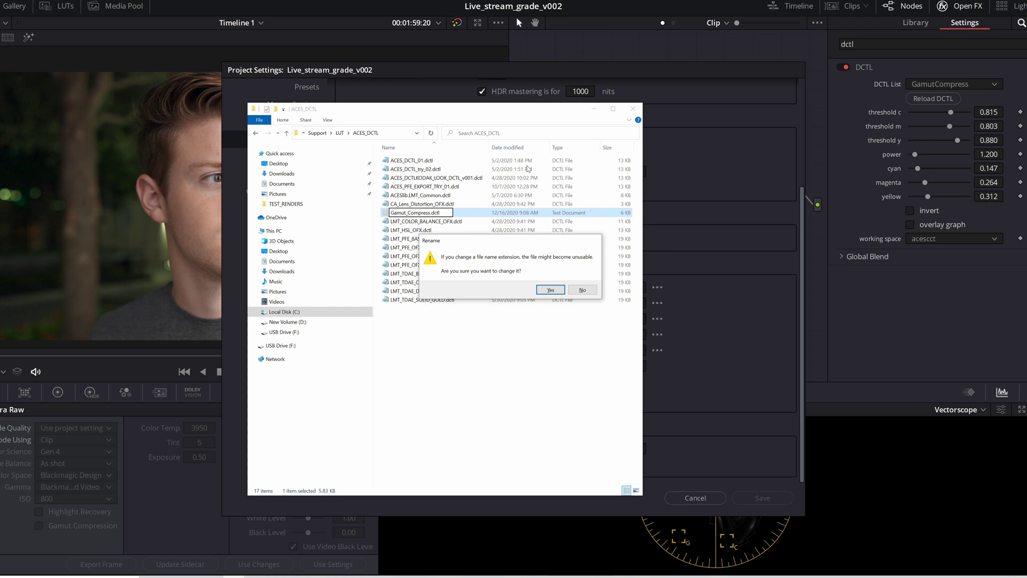
left_click(556, 292)
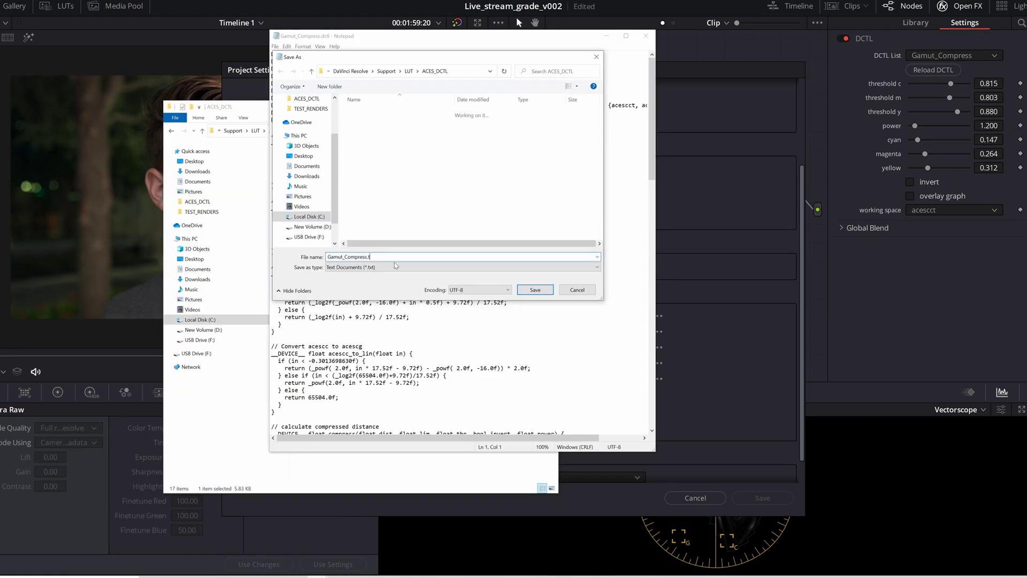
type("dctl")
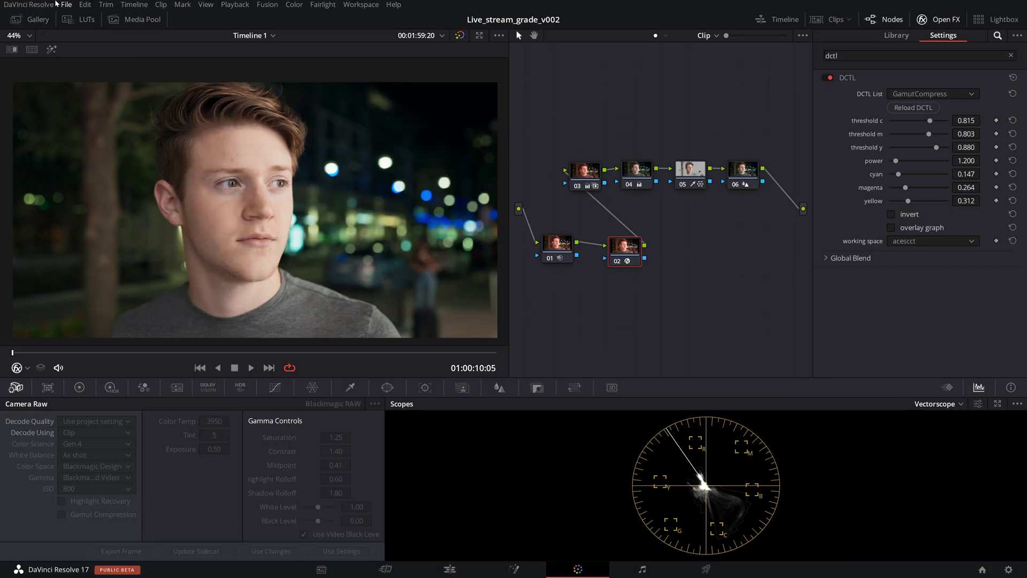
Step: Select node 01 of the neon clip and tidy the node positions in the graph
left_click(28, 4)
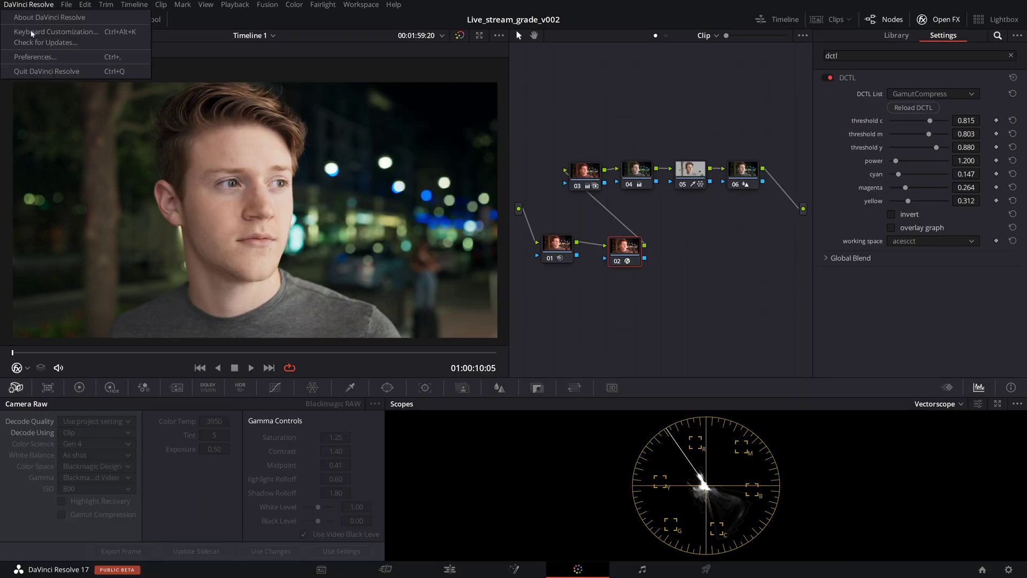
left_click(626, 255)
left_click_drag(626, 254, 629, 252)
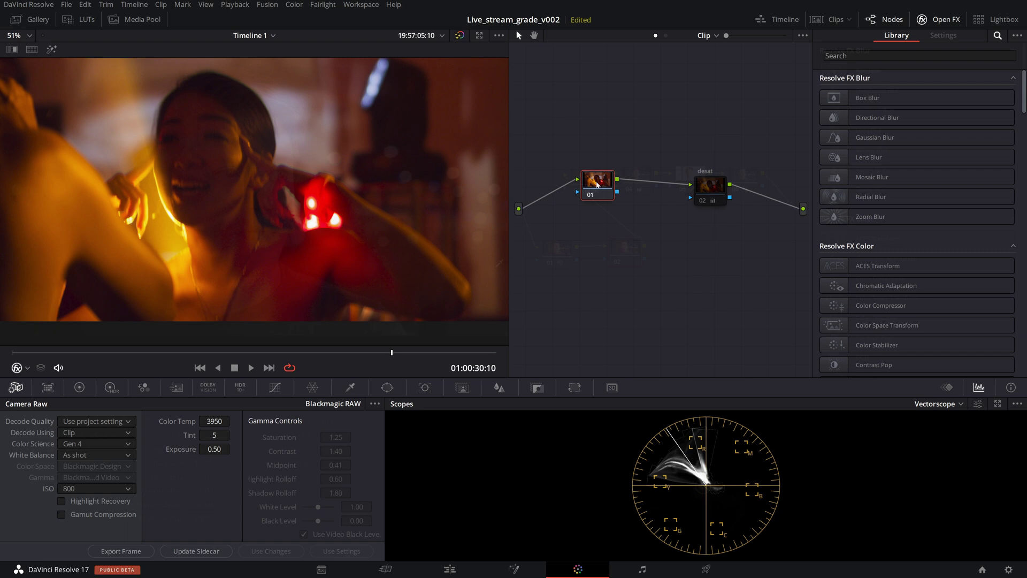
left_click(599, 190)
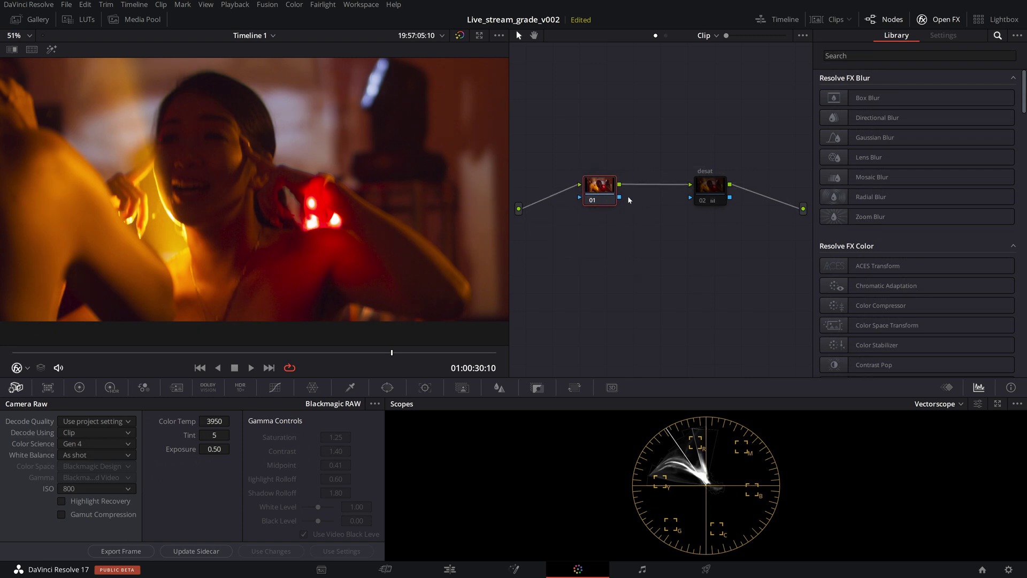
left_click_drag(608, 188, 600, 185)
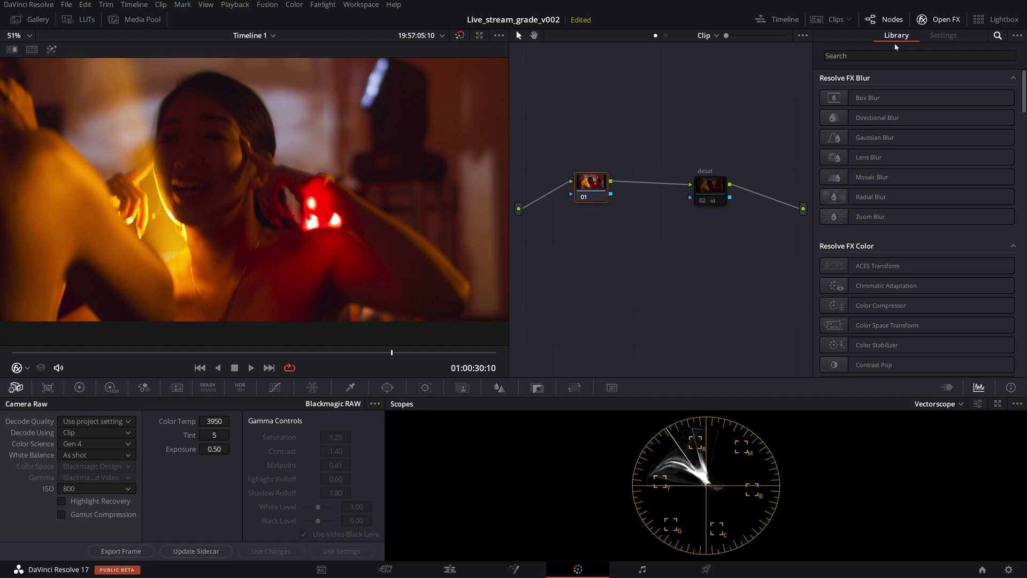
Step: Apply the DCTL effect from the library to node 01 and choose GamutCompress in its DCTL List
left_click(919, 55)
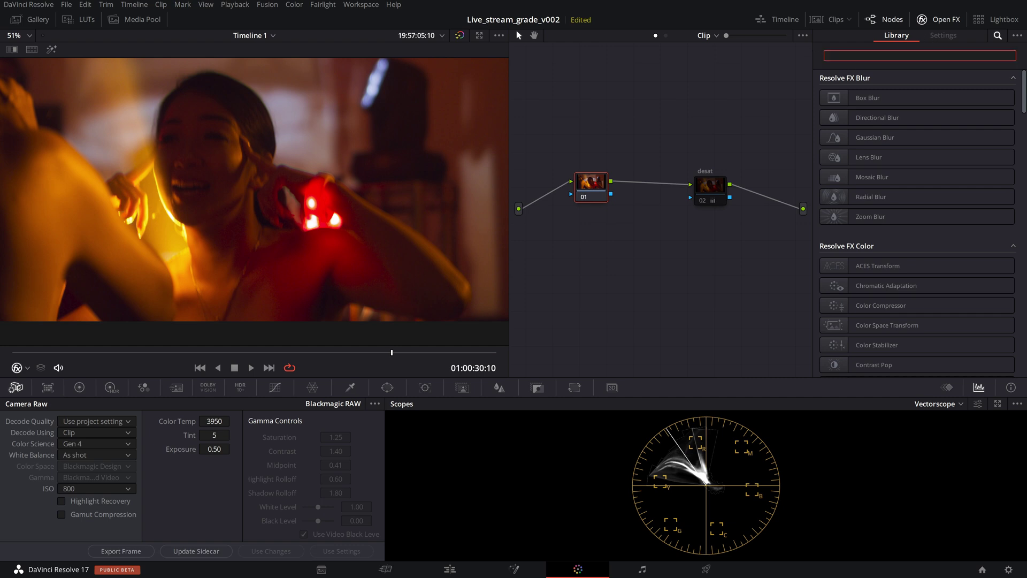
type("dctl")
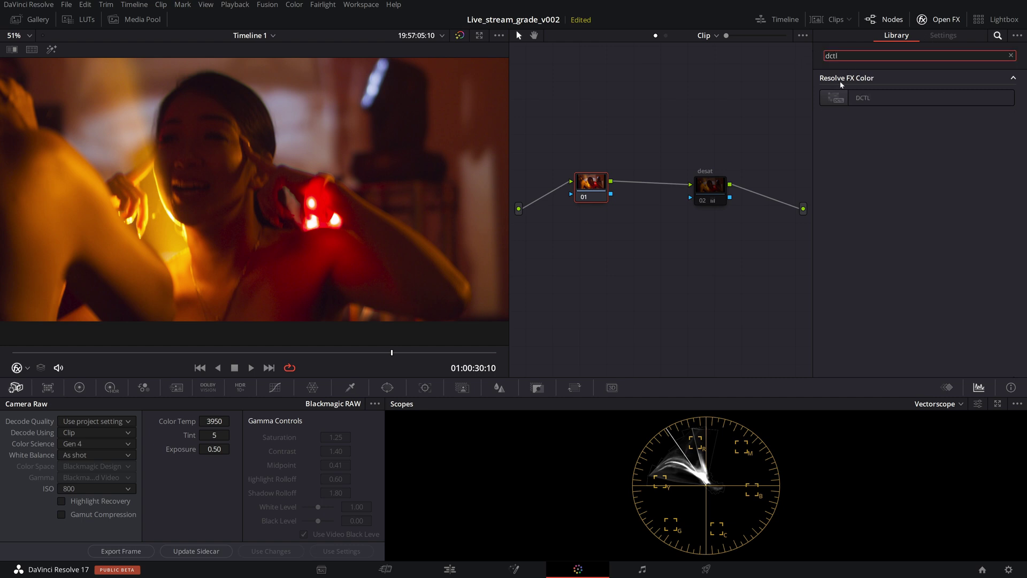
left_click_drag(860, 99, 601, 203)
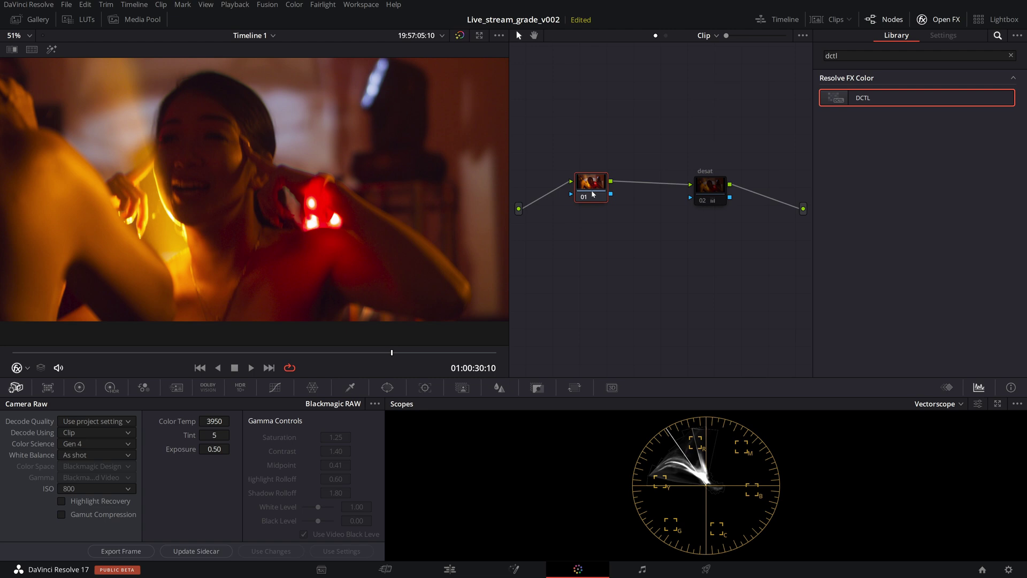
left_click_drag(593, 194, 585, 197)
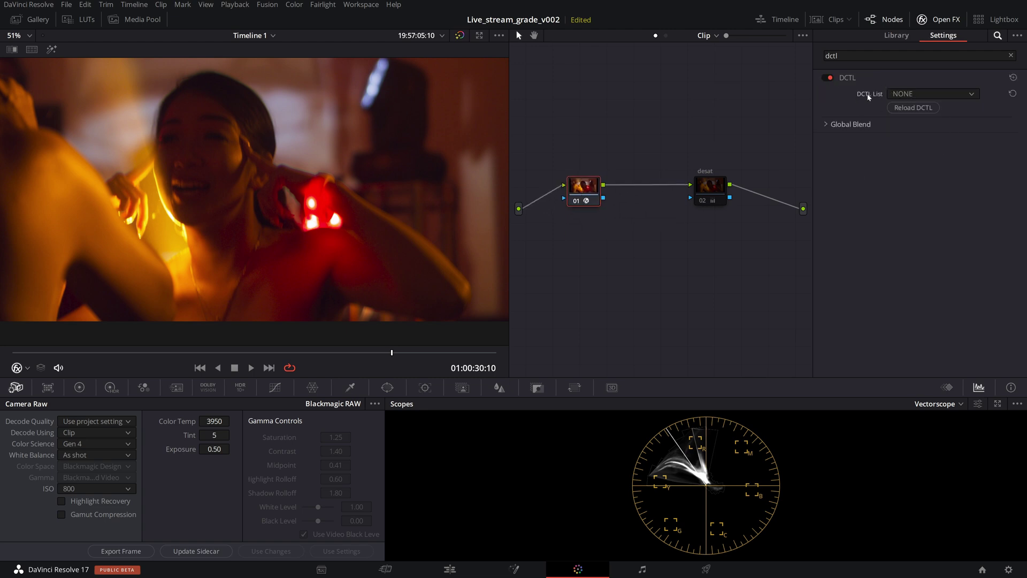
left_click(910, 95)
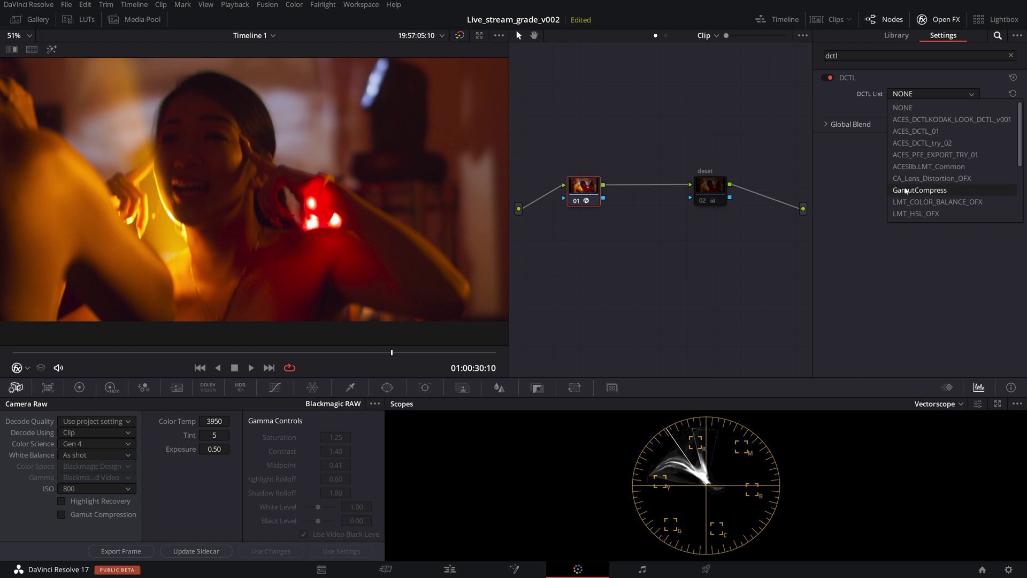
left_click(934, 191)
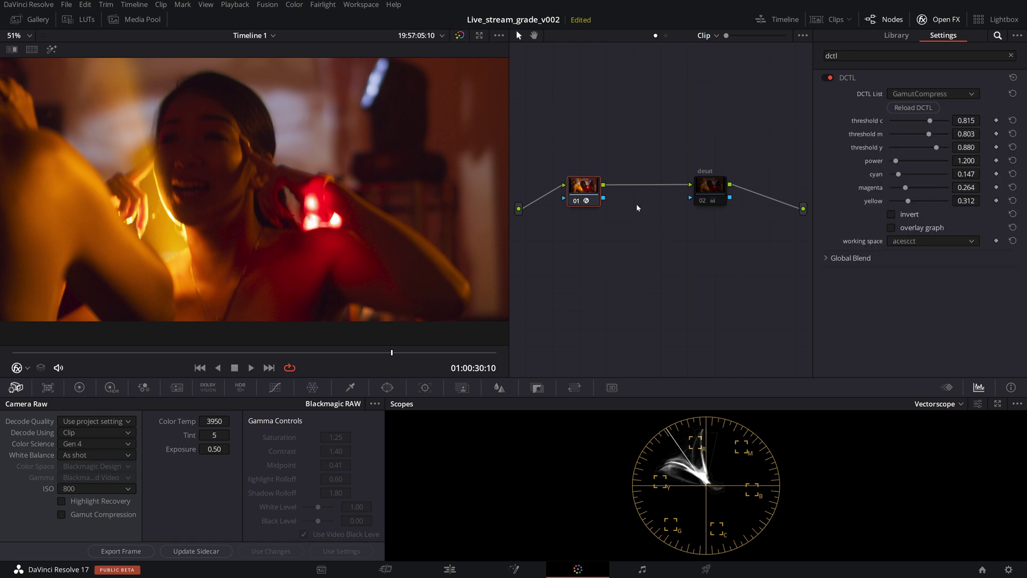
left_click_drag(584, 187, 599, 175)
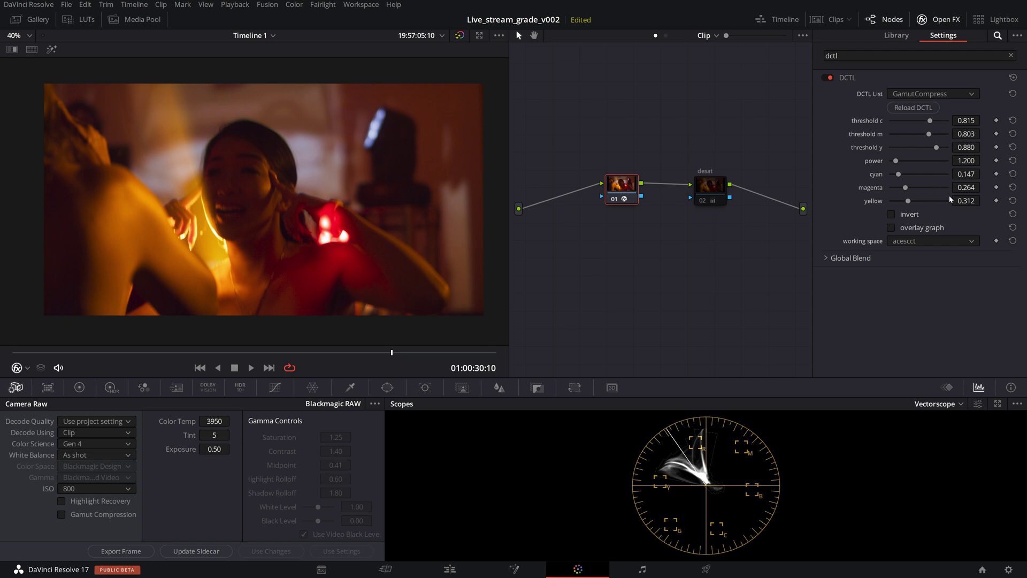
left_click_drag(629, 191, 615, 194)
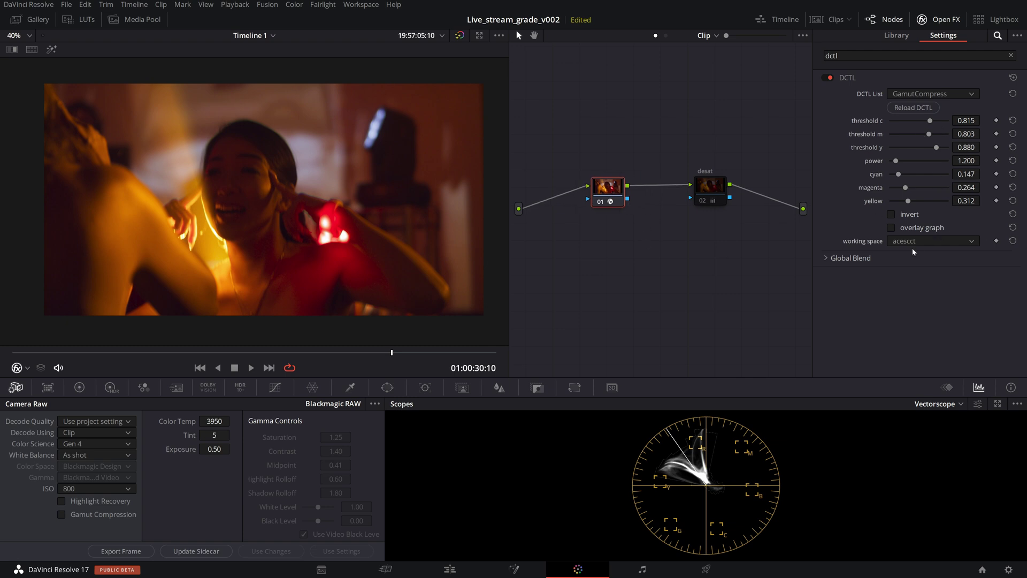
left_click(923, 240)
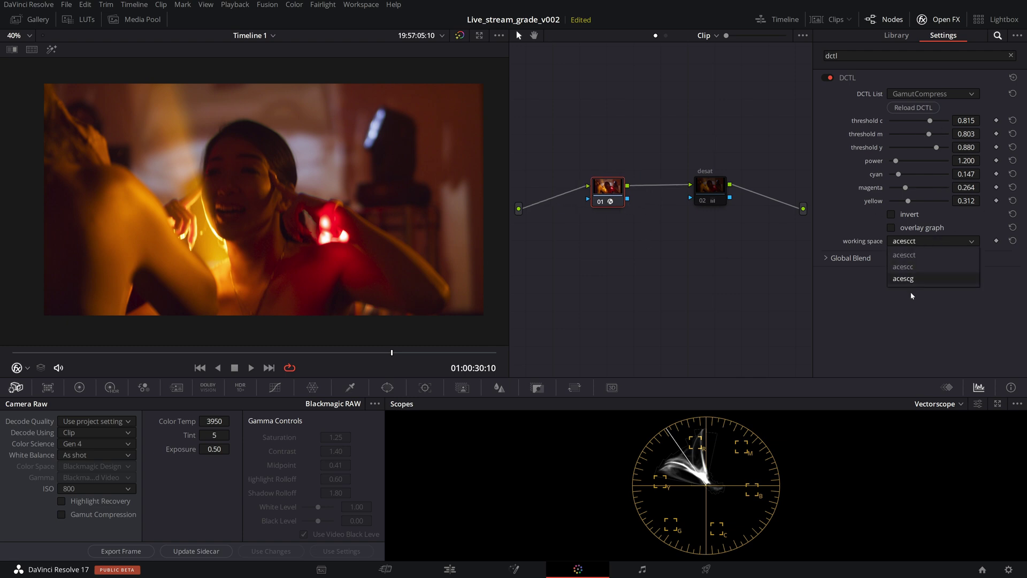
left_click(940, 242)
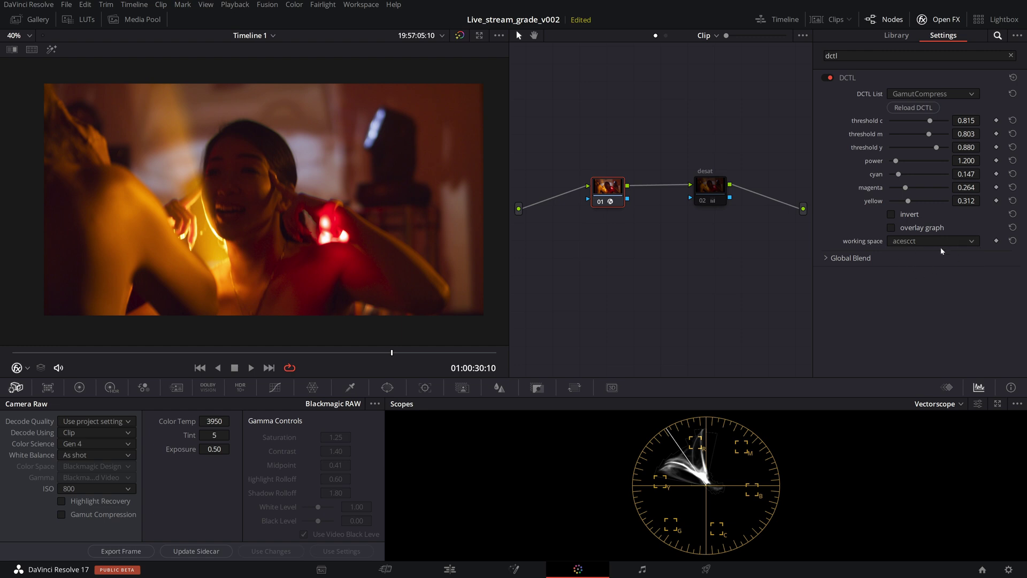
left_click_drag(611, 202, 623, 206)
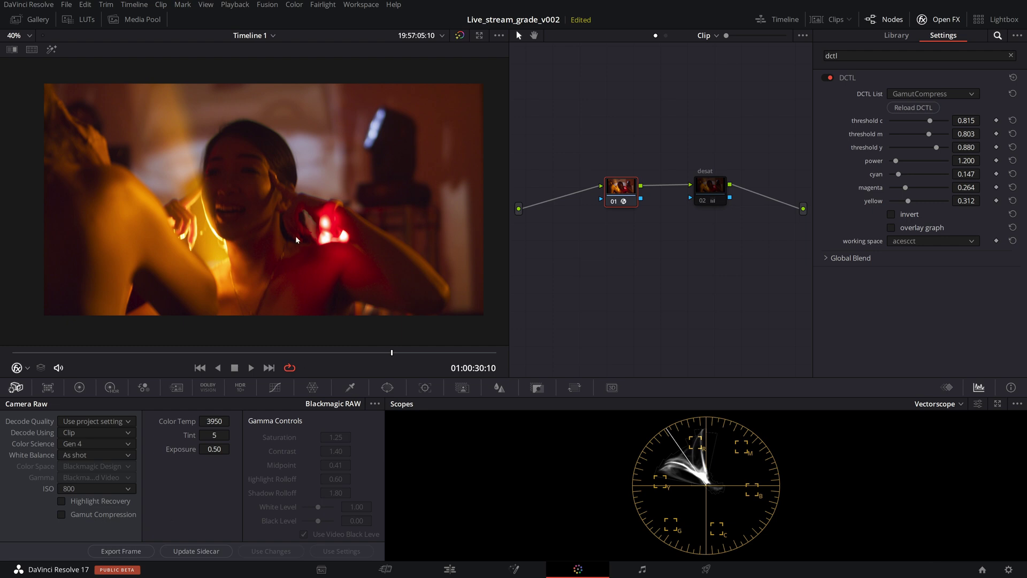
scroll(368, 240, "up", 6)
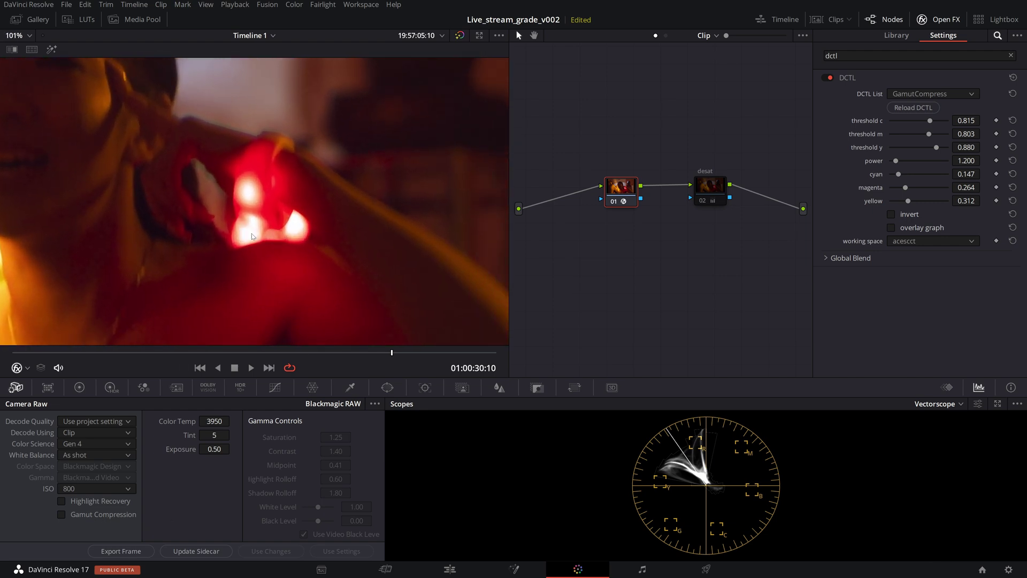
scroll(252, 233, "up", 4)
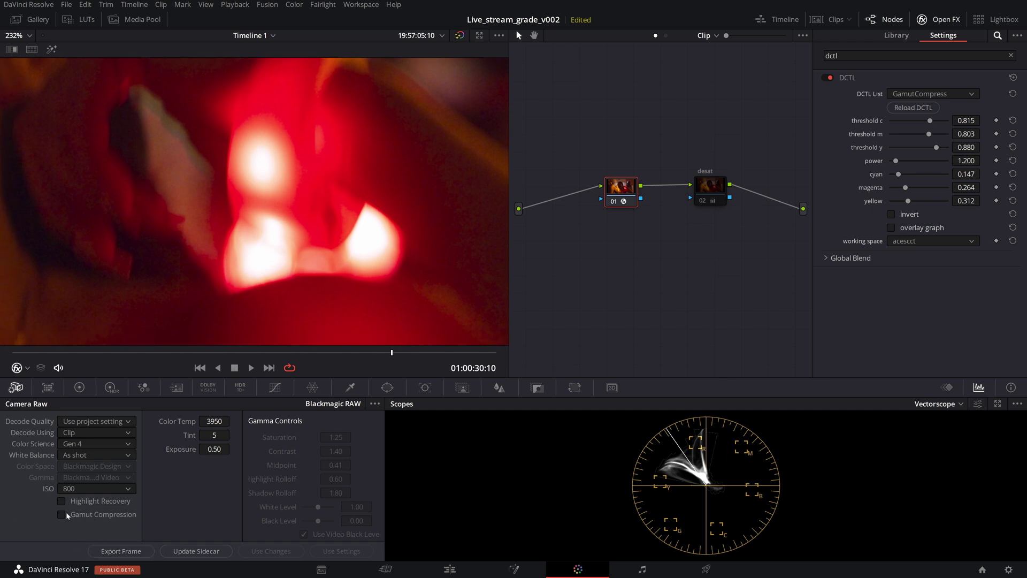
Step: Enable desat node 02 for a greyscale view and zoom the viewer to inspect highlights with node 01 selected
left_click(698, 199)
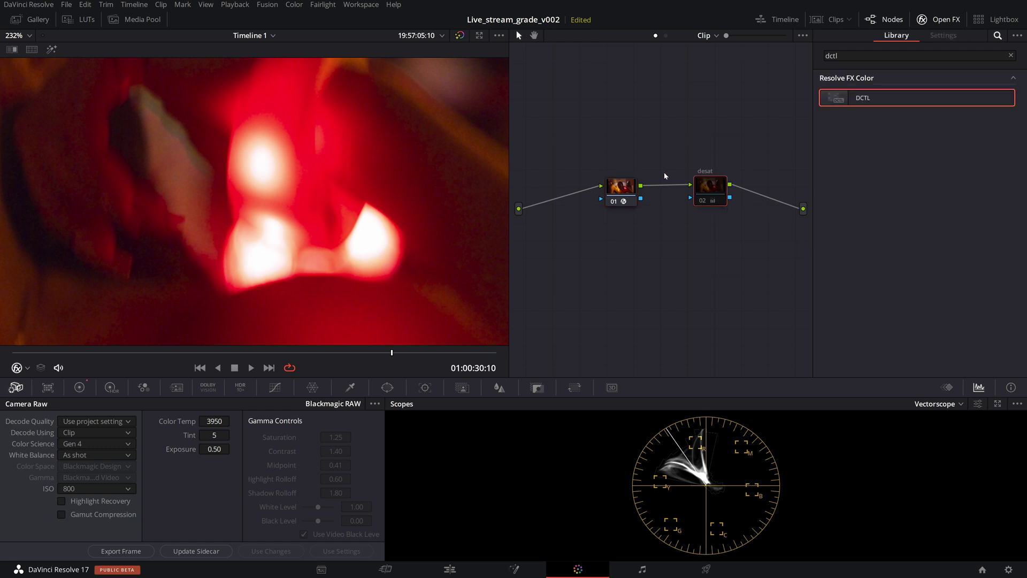
key("ctrl+d")
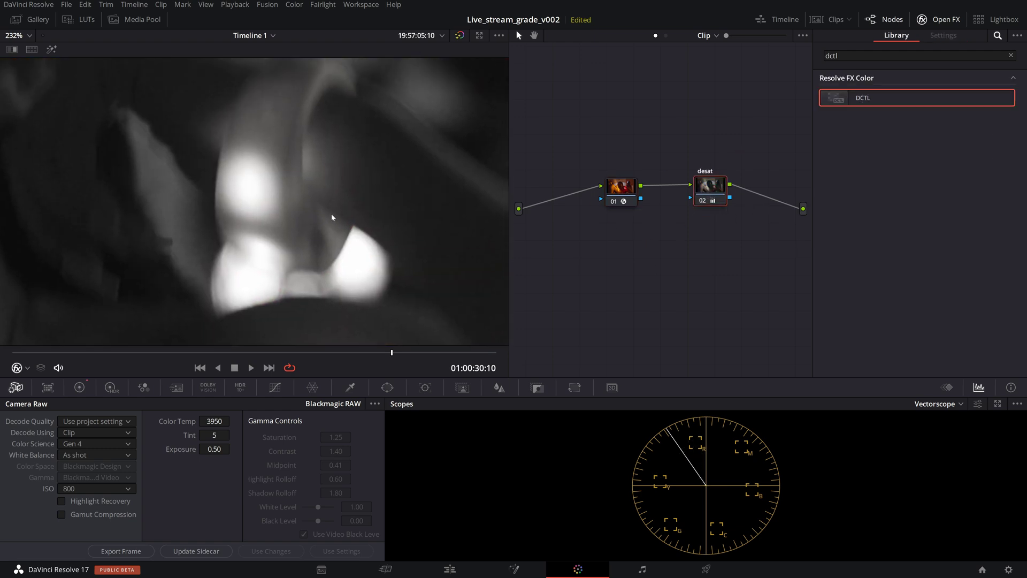
left_click(630, 189)
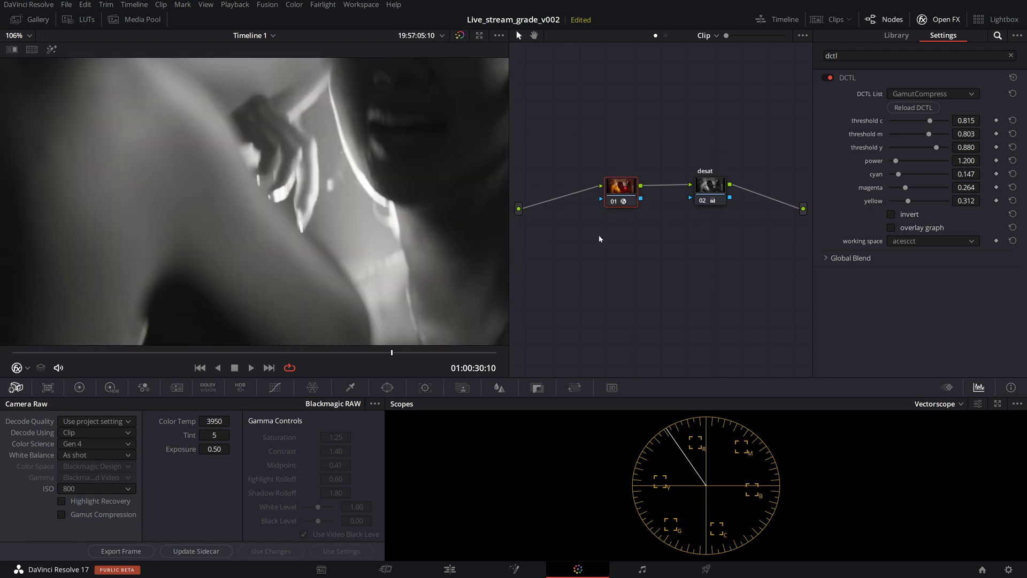
scroll(265, 255, "down", 5)
scroll(197, 155, "up", 4)
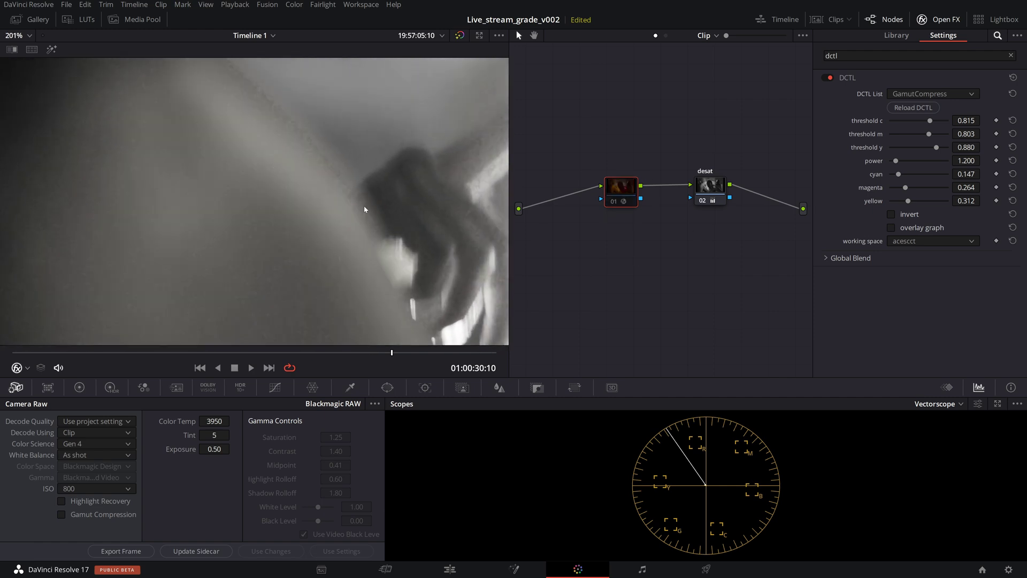
scroll(272, 188, "up", 1)
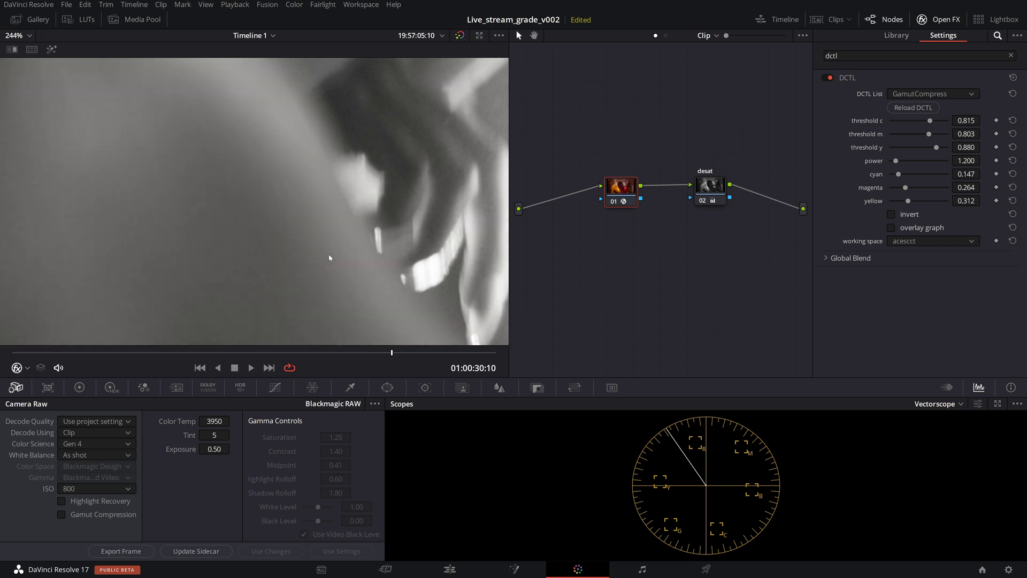
scroll(379, 223, "down", 3)
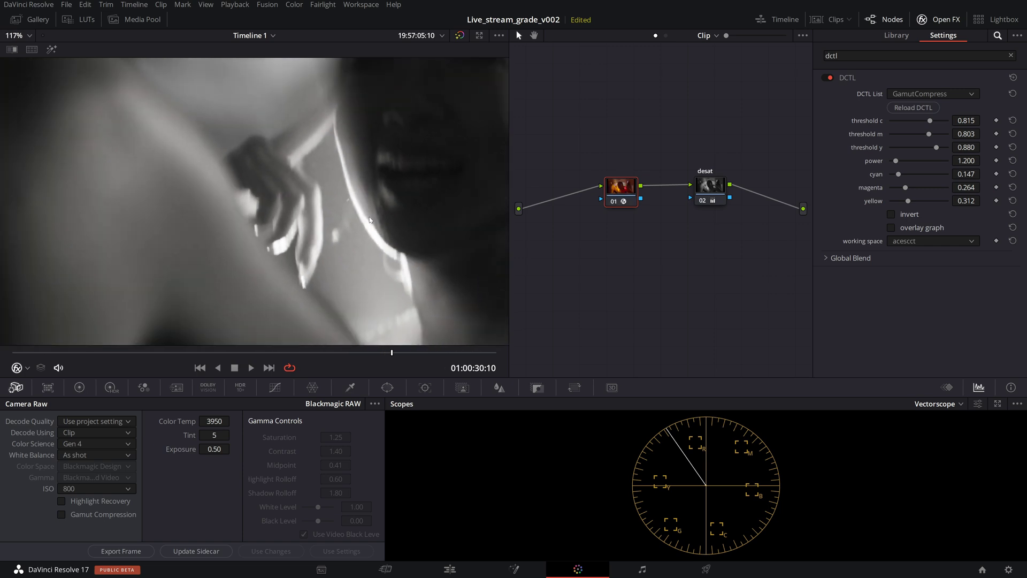
scroll(369, 220, "down", 1)
mouse_move(623, 197)
left_mouse_down()
mouse_move(614, 168)
mouse_move(608, 204)
mouse_move(612, 194)
left_mouse_up()
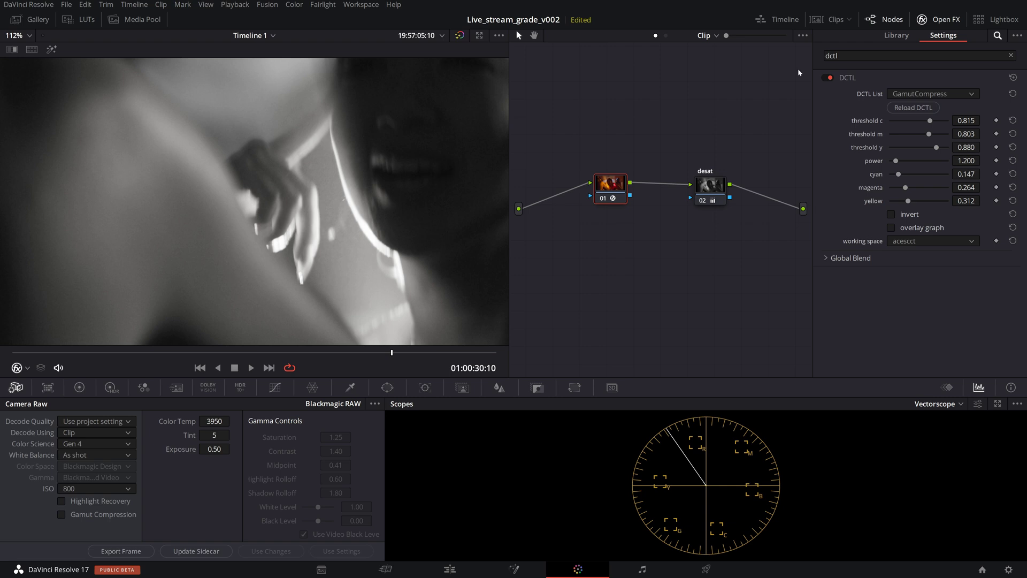
Step: Disable the desat node to restore colour and set the viewer zoom to Fit
left_click(706, 186)
key("ctrl+d")
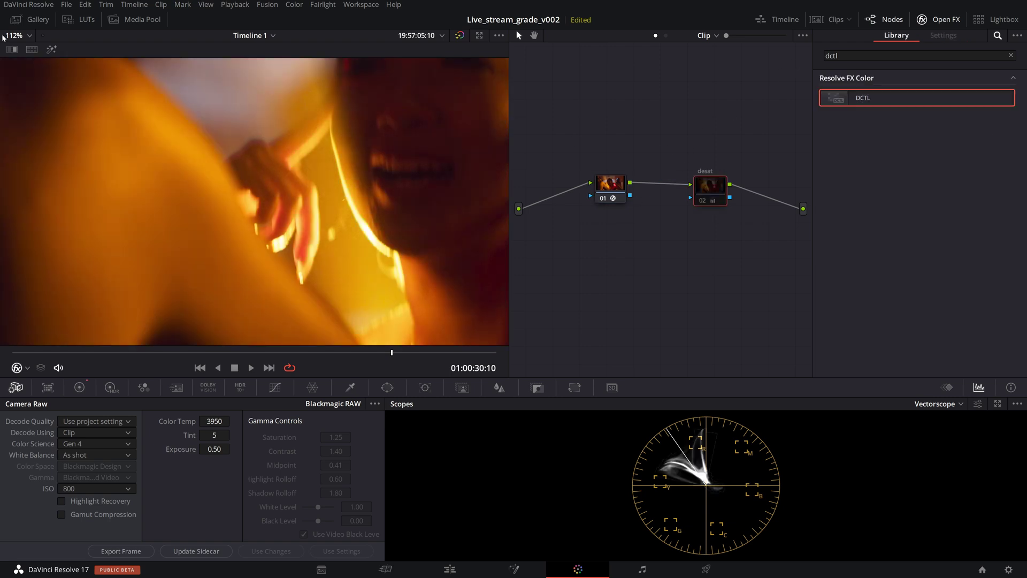
left_click(21, 36)
left_click(15, 50)
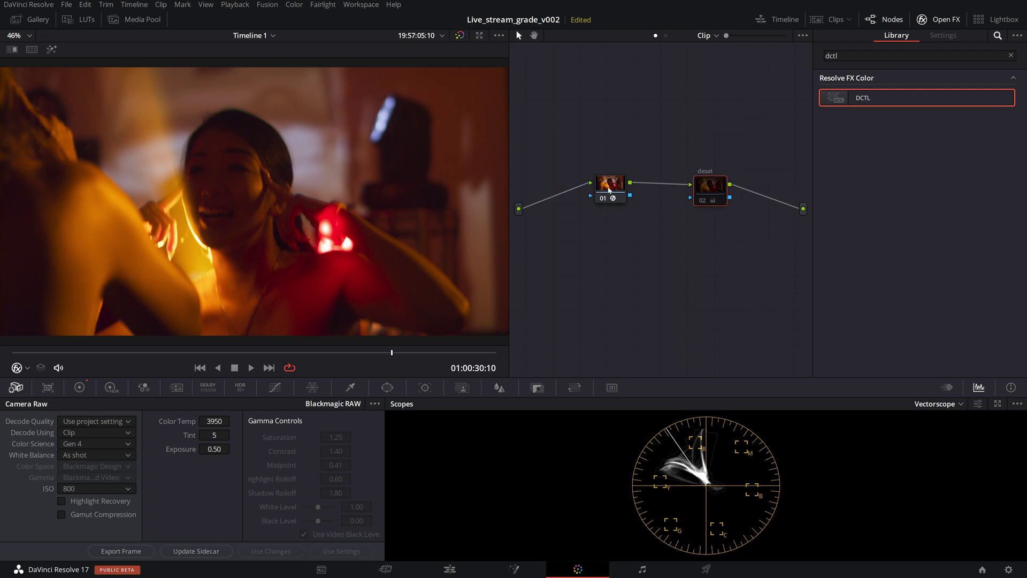
Step: Toggle node 01 off and on to compare the shot with and without GamutCompress
left_click(609, 194)
key("ctrl+d")
key("ctrl+d")
key("ctrl+d")
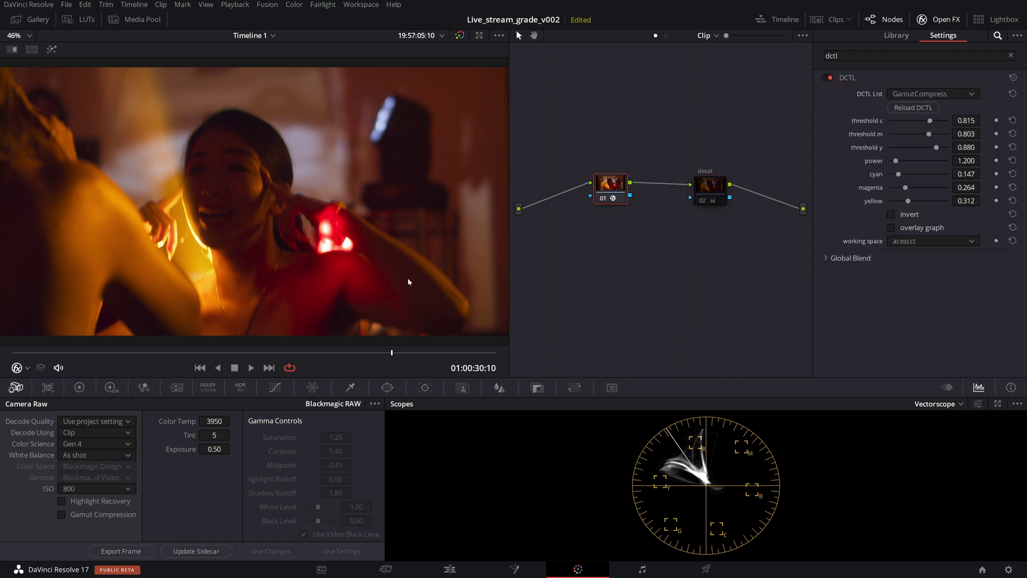
key("ctrl+d")
key("ctrl+d")
key("ctrl+d")
key("ctrl+d")
key("ctrl+d")
key("ctrl+d")
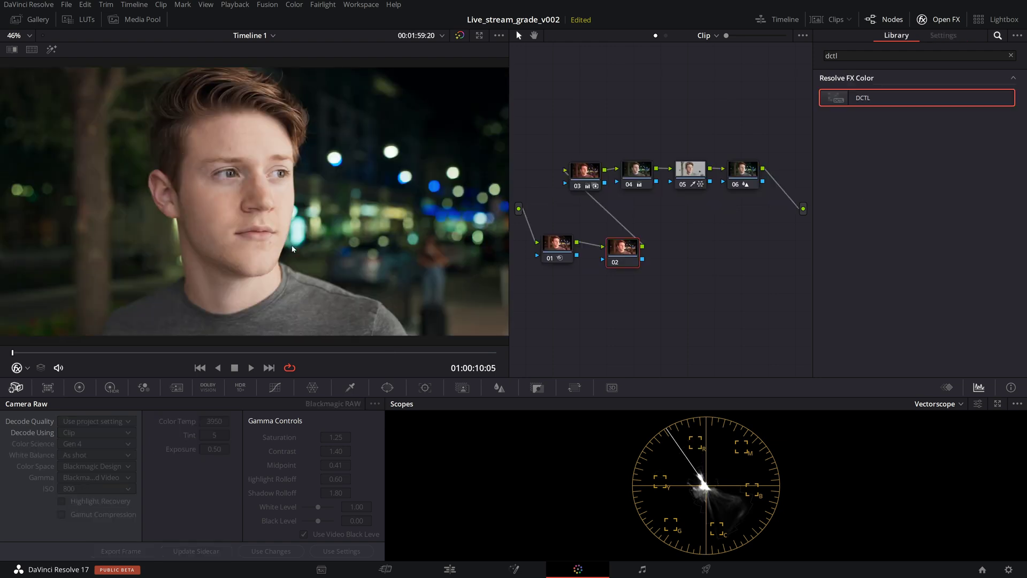
Step: Put the DCTL effect on the night portrait's node 02, load GamutCompress, and toggle it to compare
left_click_drag(914, 92, 623, 249)
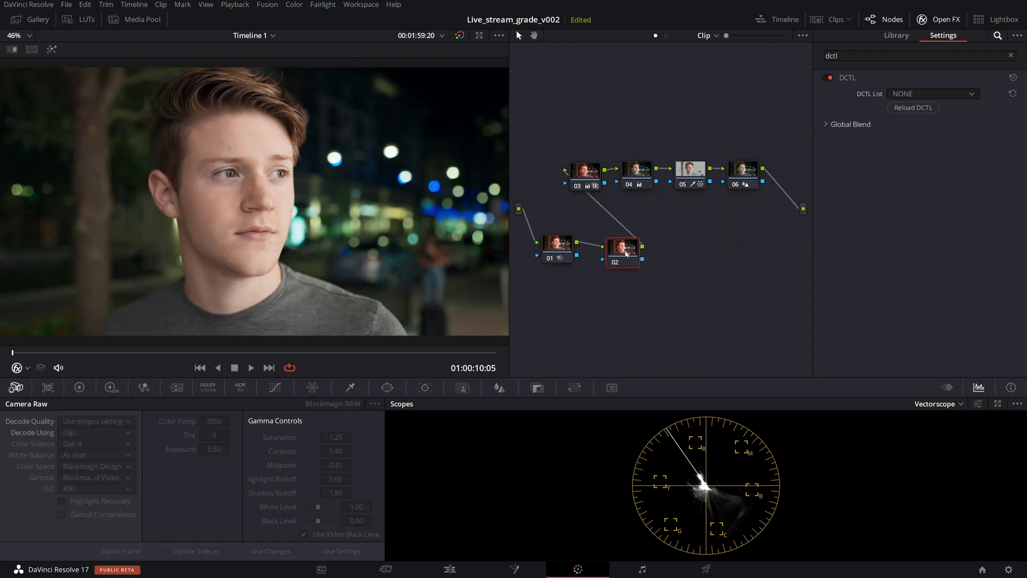
left_click(912, 94)
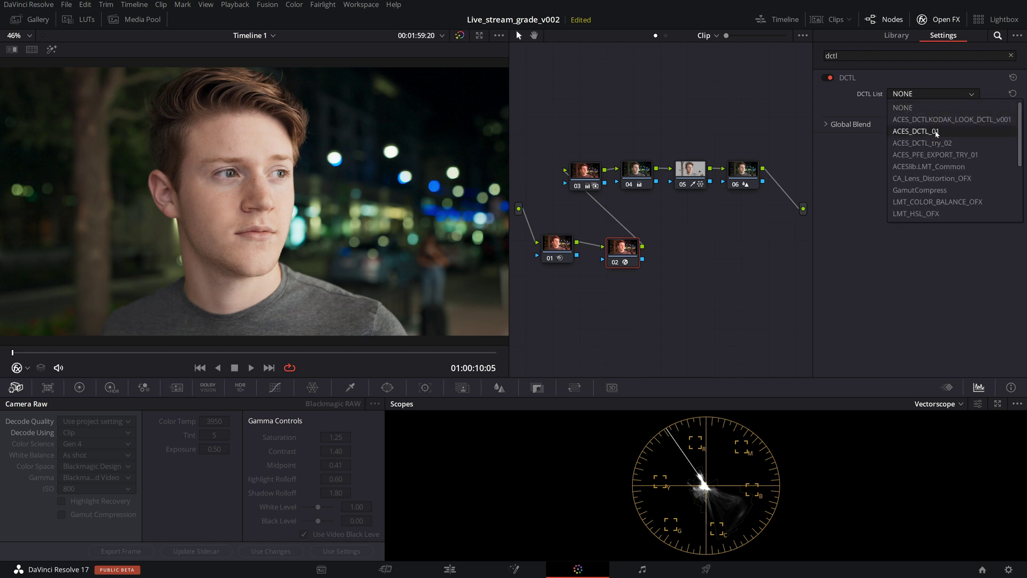
left_click(943, 192)
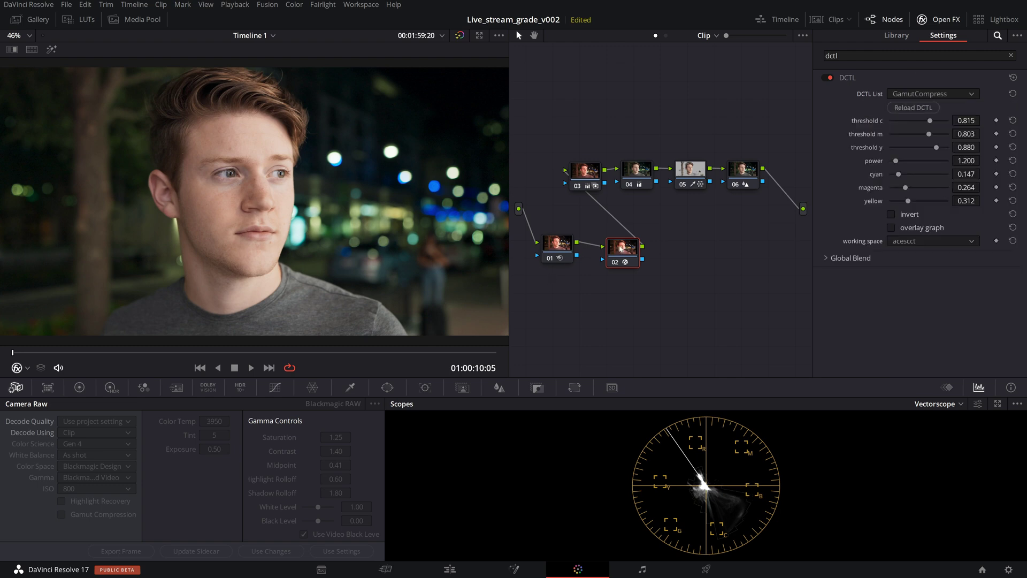
key("ctrl+d")
key("ctrl+d")
key("ctrl+d")
key("ctrl+d")
key("ctrl+d")
key("ctrl+d")
key("ctrl+d")
key("ctrl+d")
key("ctrl+d")
key("ctrl+d")
key("ctrl+d")
key("ctrl+d")
key("ctrl+d")
key("ctrl+d")
key("ctrl+d")
key("ctrl+d")
scroll(342, 184, "down", 1)
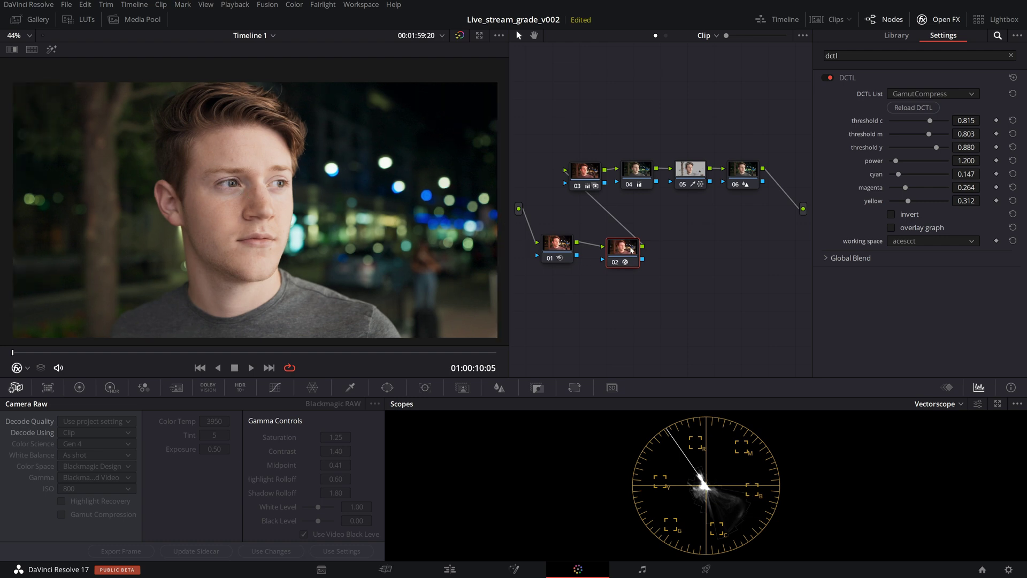
left_click_drag(631, 250, 631, 249)
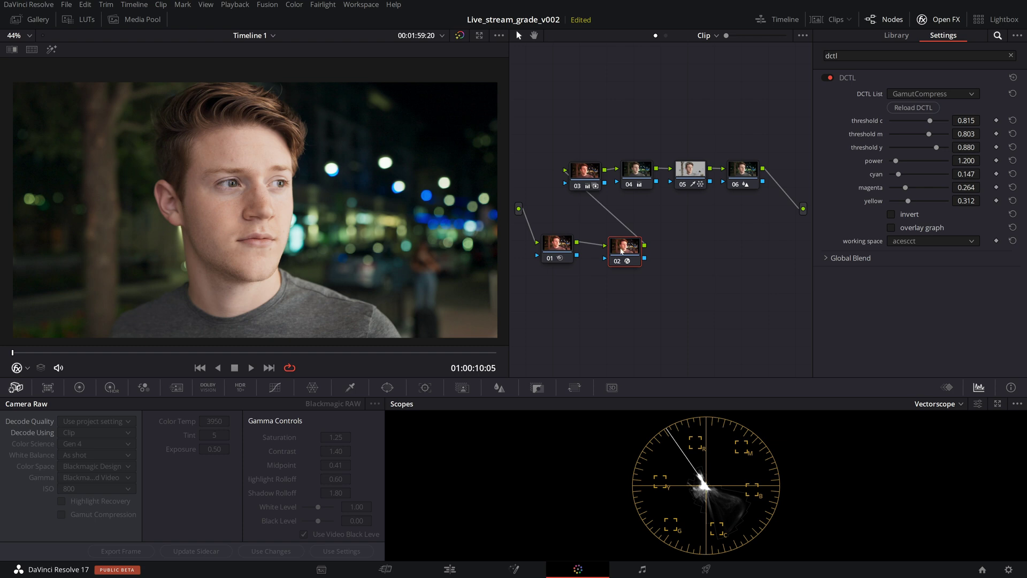